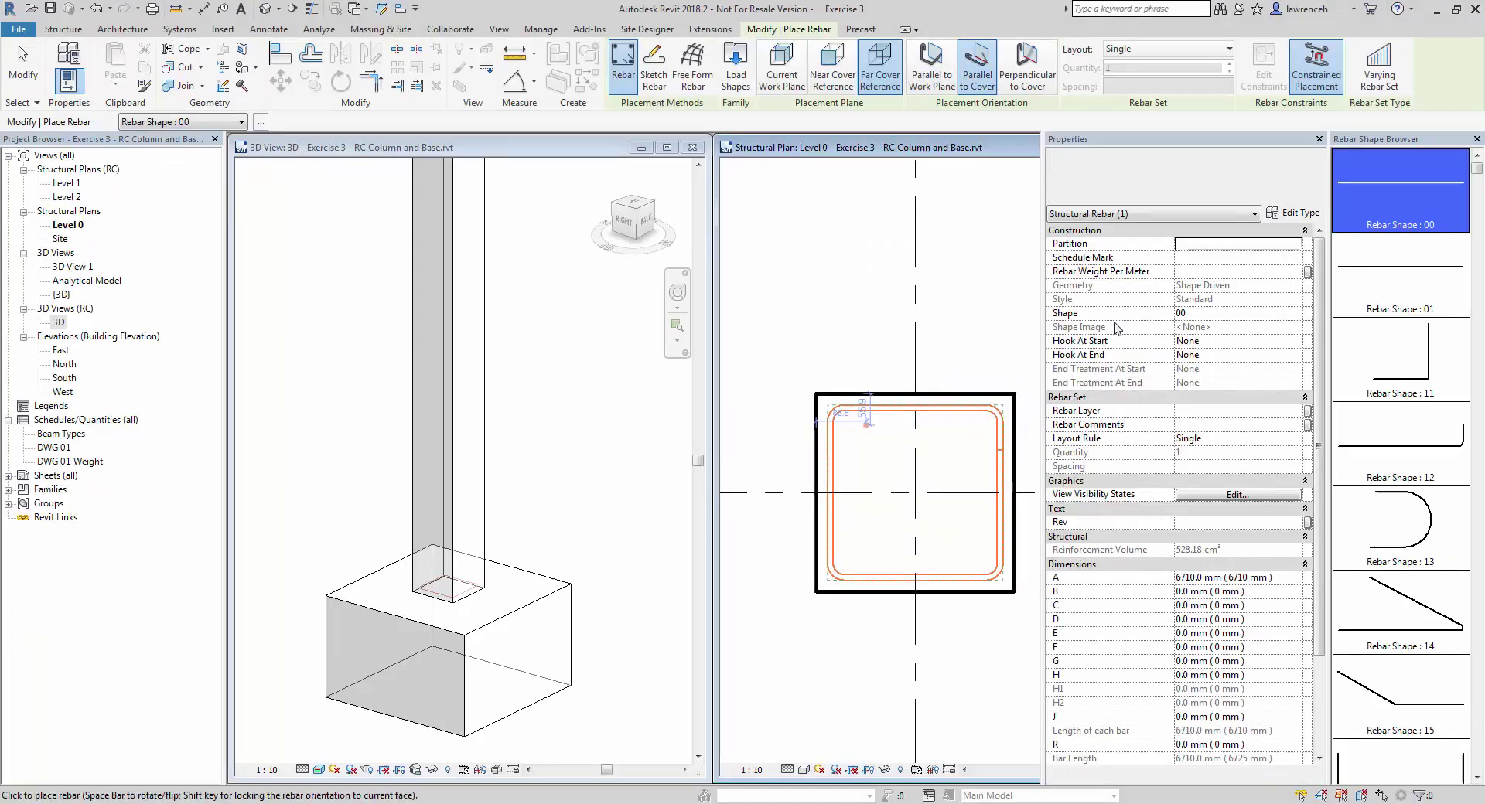
# Step: Select the H20 bar type and place a straight vertical bar in the link's upper-left corner in the Level 0 plan
pyautogui.click(1184, 178)
pyautogui.click(1098, 292)
pyautogui.scroll(3, 862, 433)
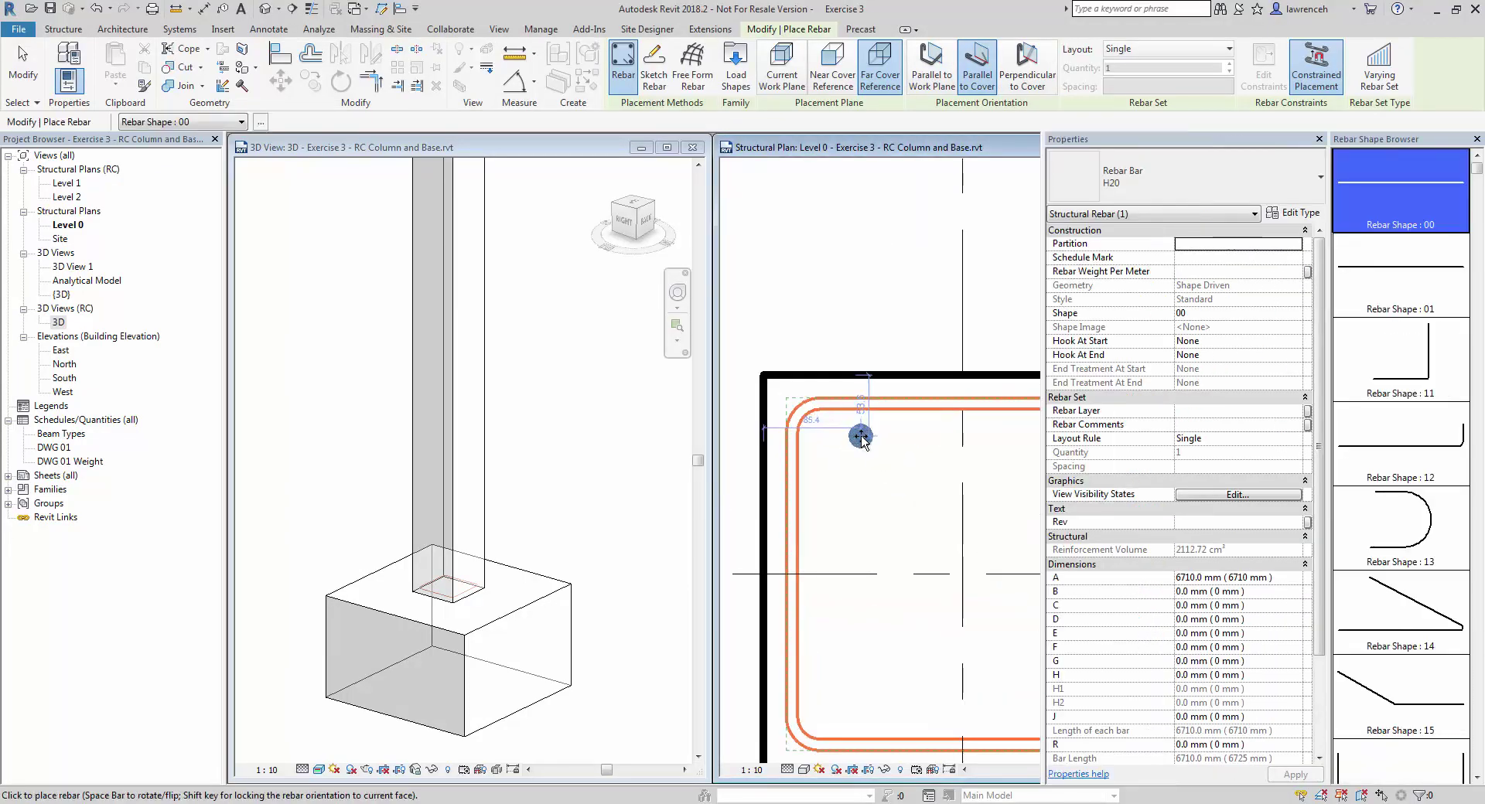
pyautogui.scroll(-2, 861, 436)
pyautogui.scroll(3, 805, 356)
pyautogui.click(805, 355)
pyautogui.scroll(-3, 876, 416)
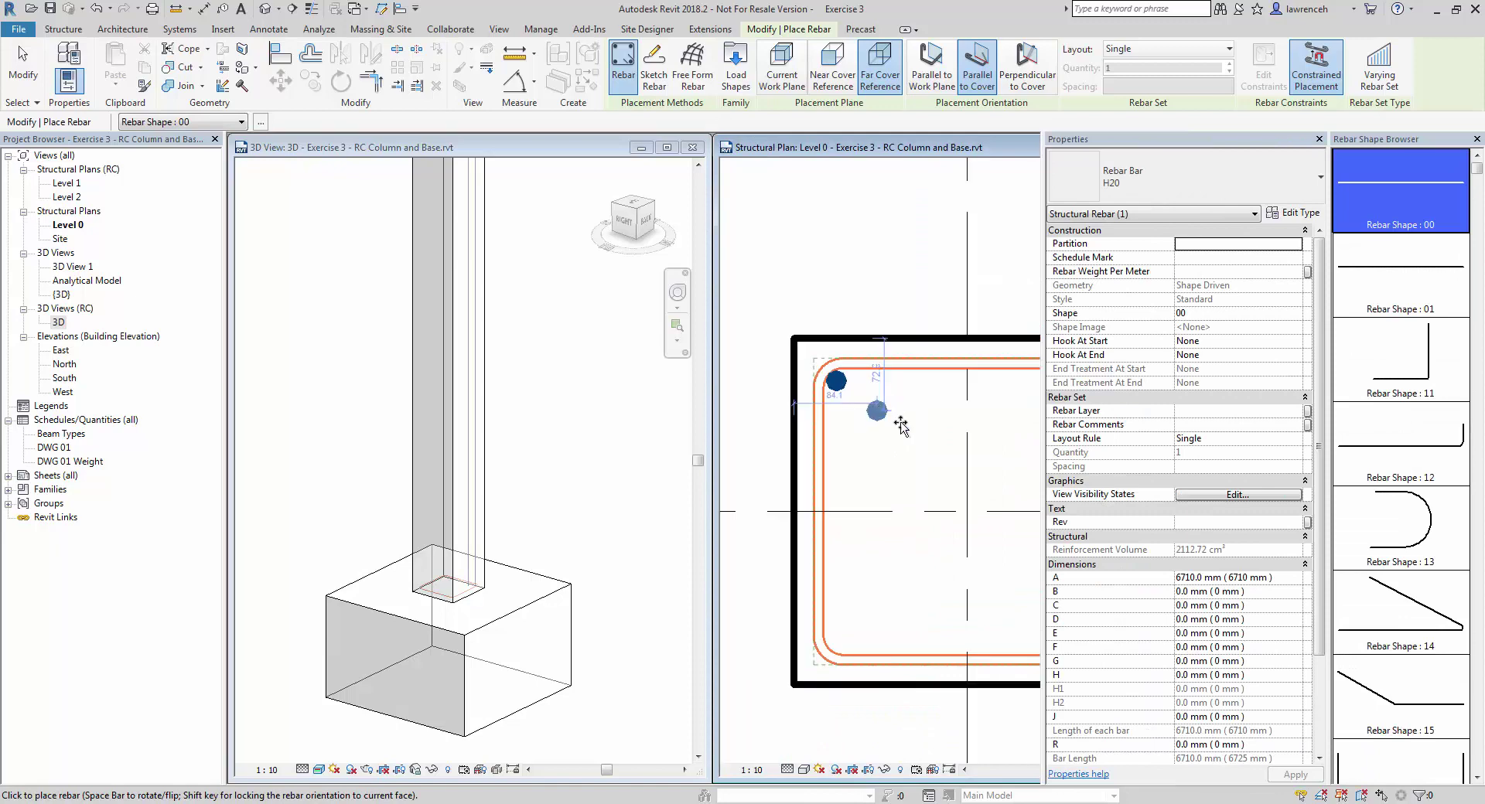
# Step: Place straight H20 vertical bars in the other three corners of the link and finish rebar placement
pyautogui.moveTo(903, 423); pyautogui.dragTo(775, 427, button='middle')
pyautogui.click(975, 384)
pyautogui.scroll(-1, 959, 541)
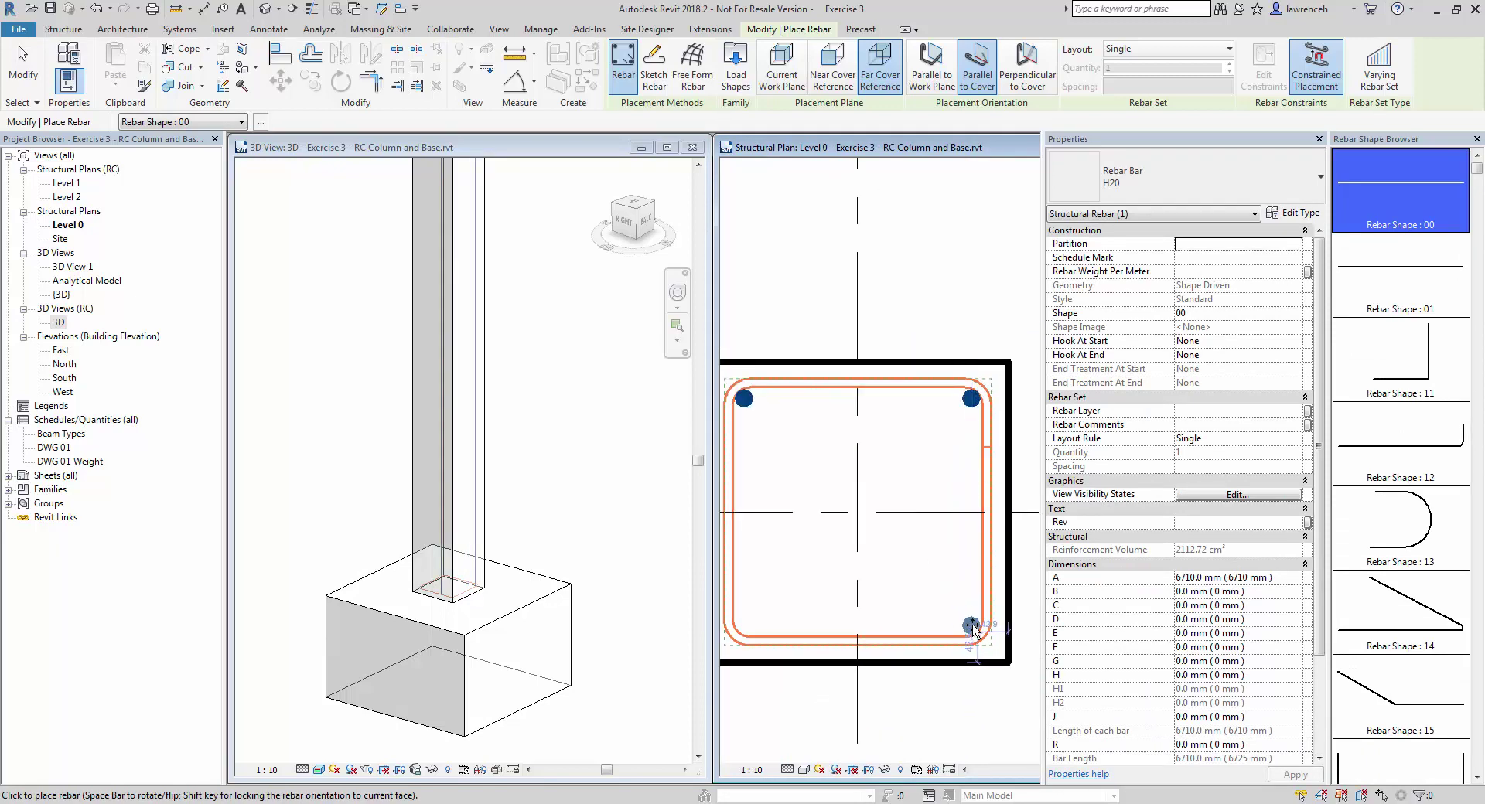
pyautogui.click(744, 628)
pyautogui.moveTo(913, 516); pyautogui.dragTo(925, 522, button='middle')
pyautogui.press('Escape')
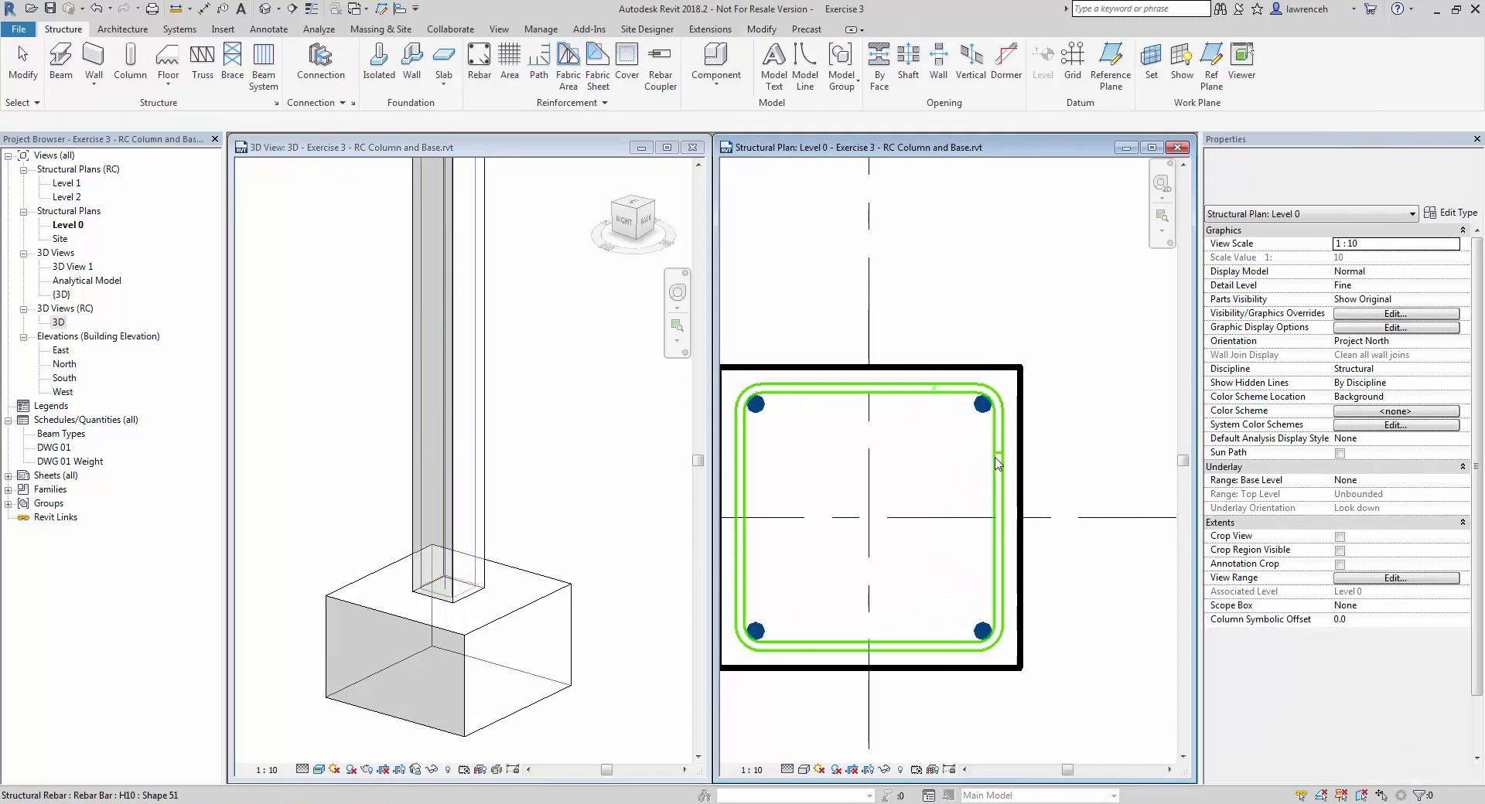
# Step: Distribute the column link along the column with a Maximum Spacing layout at 200 mm
pyautogui.click(998, 458)
pyautogui.moveTo(916, 439); pyautogui.dragTo(978, 384, button='middle')
pyautogui.click(778, 48)
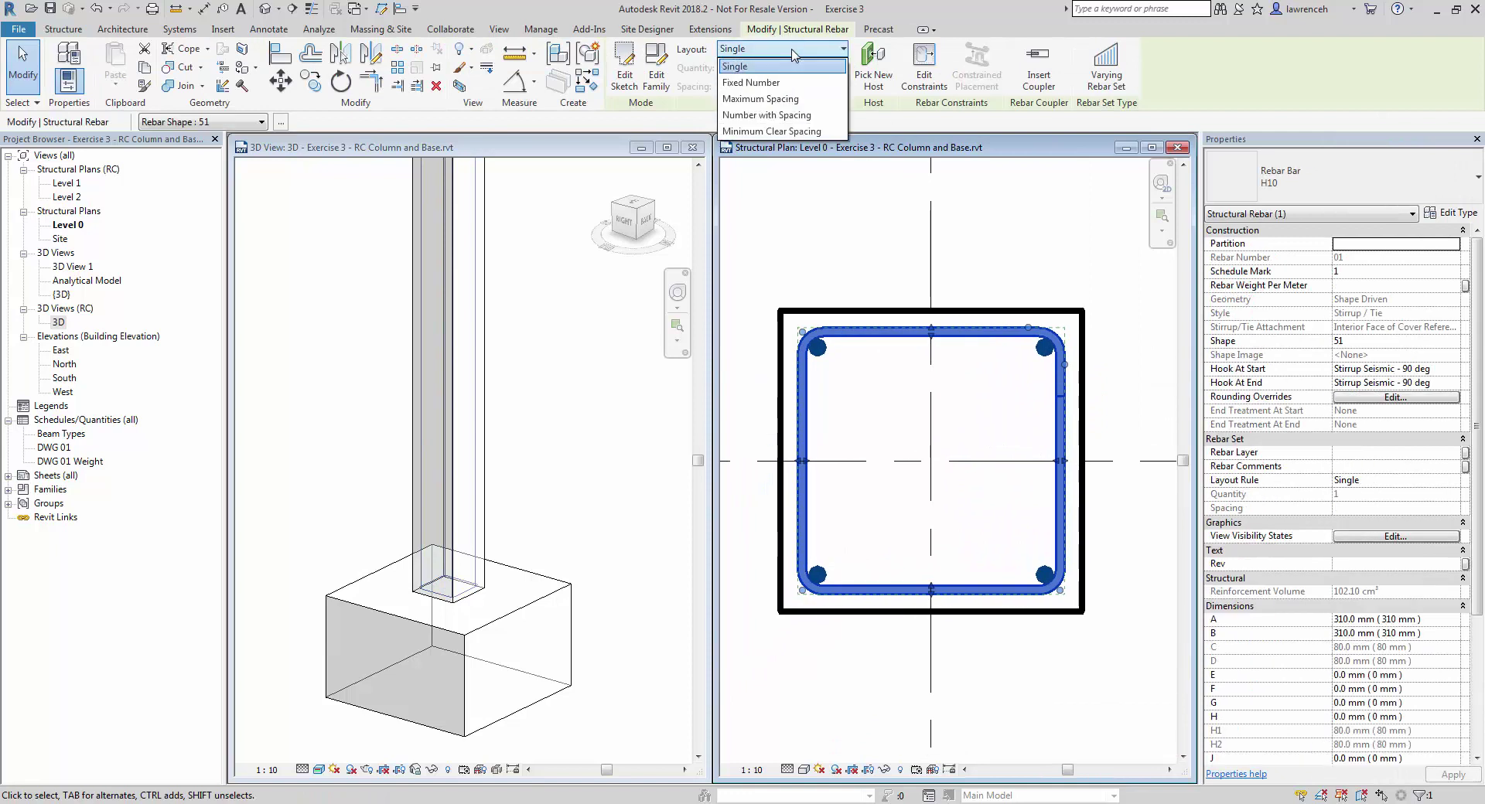
pyautogui.click(775, 85)
pyautogui.write('2')
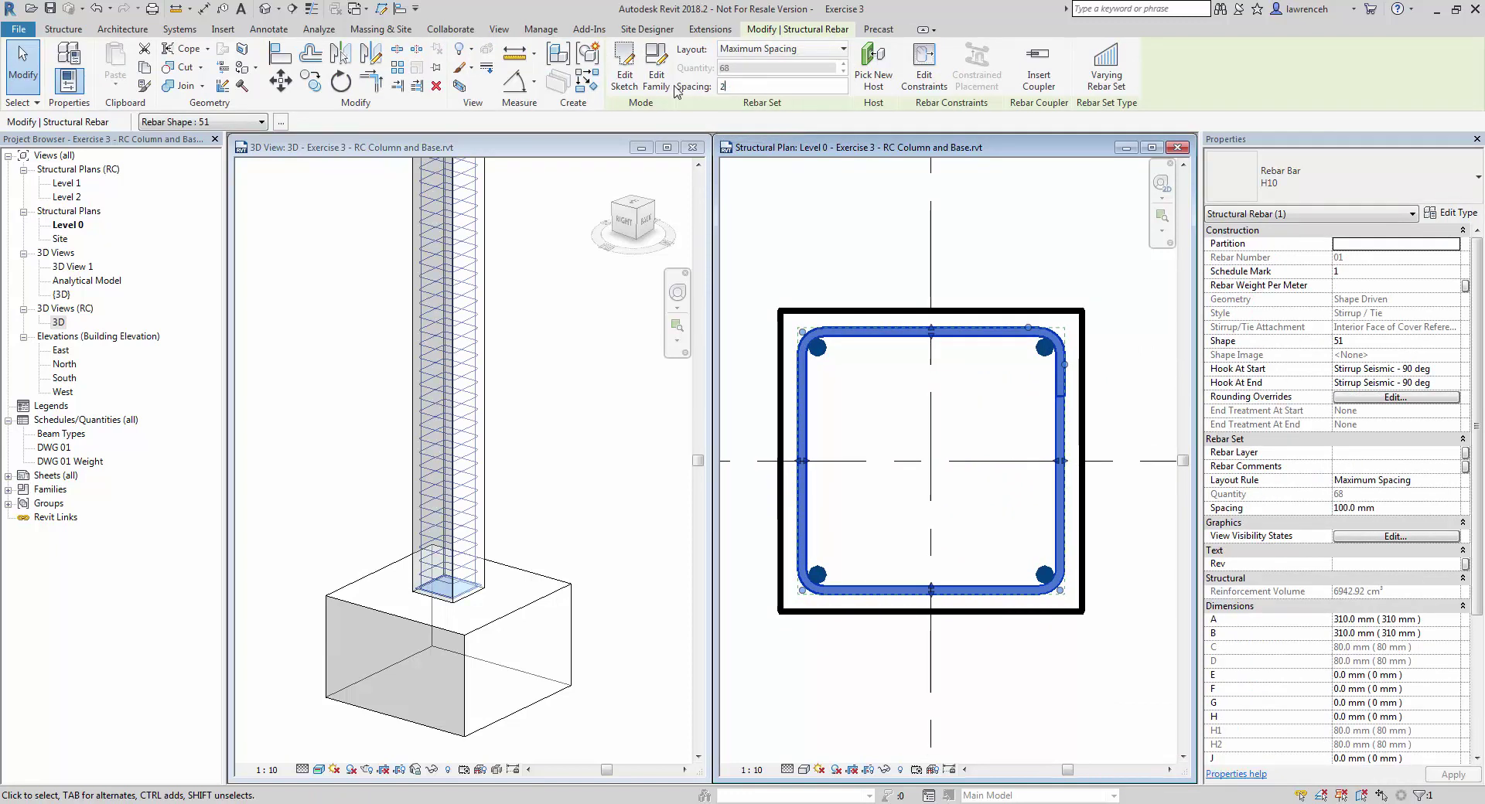
pyautogui.write('00')
pyautogui.press('Return')
pyautogui.click(514, 431)
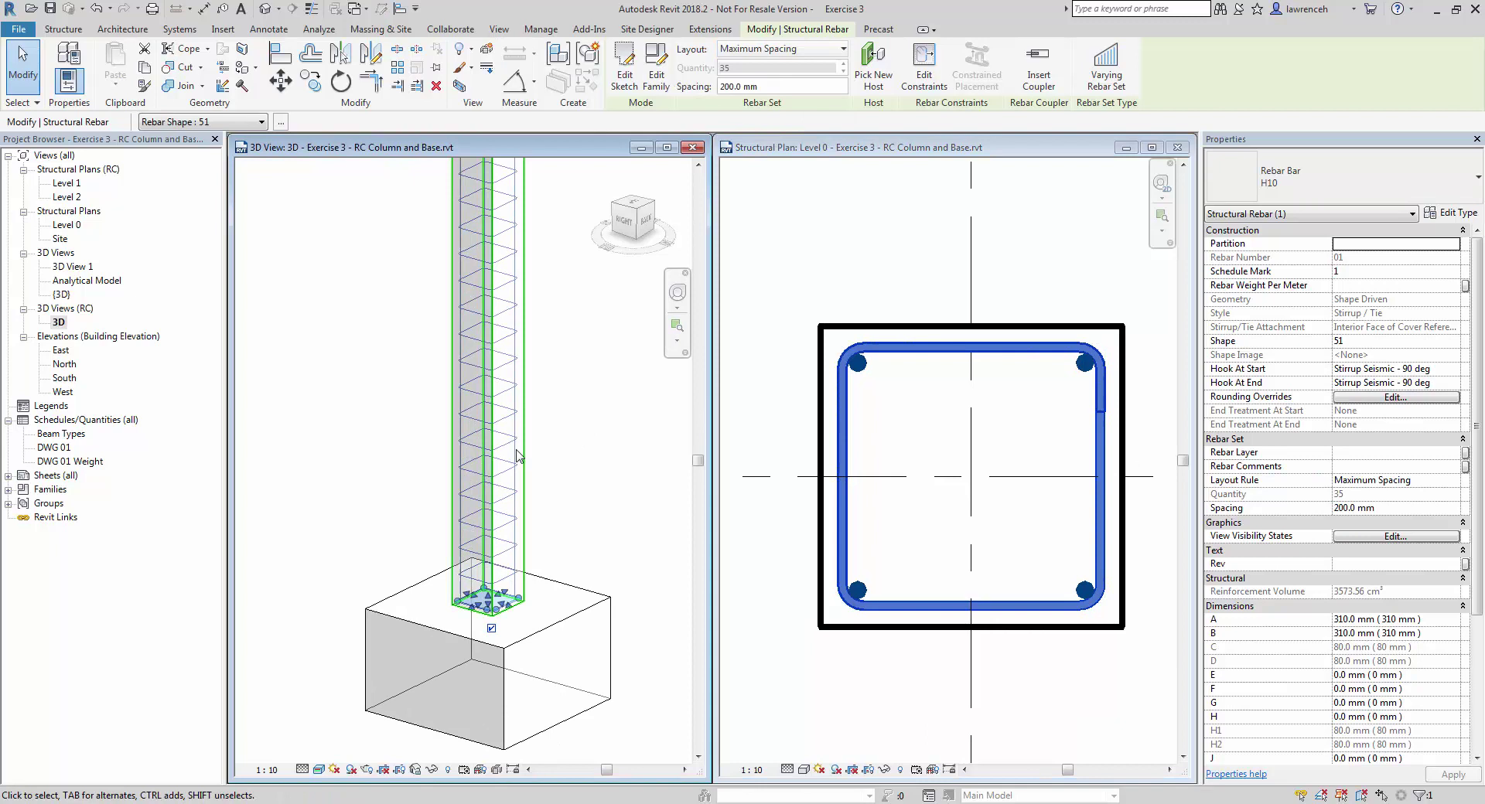
pyautogui.click(602, 463)
pyautogui.moveTo(261, 491); pyautogui.dragTo(274, 450, button='middle')
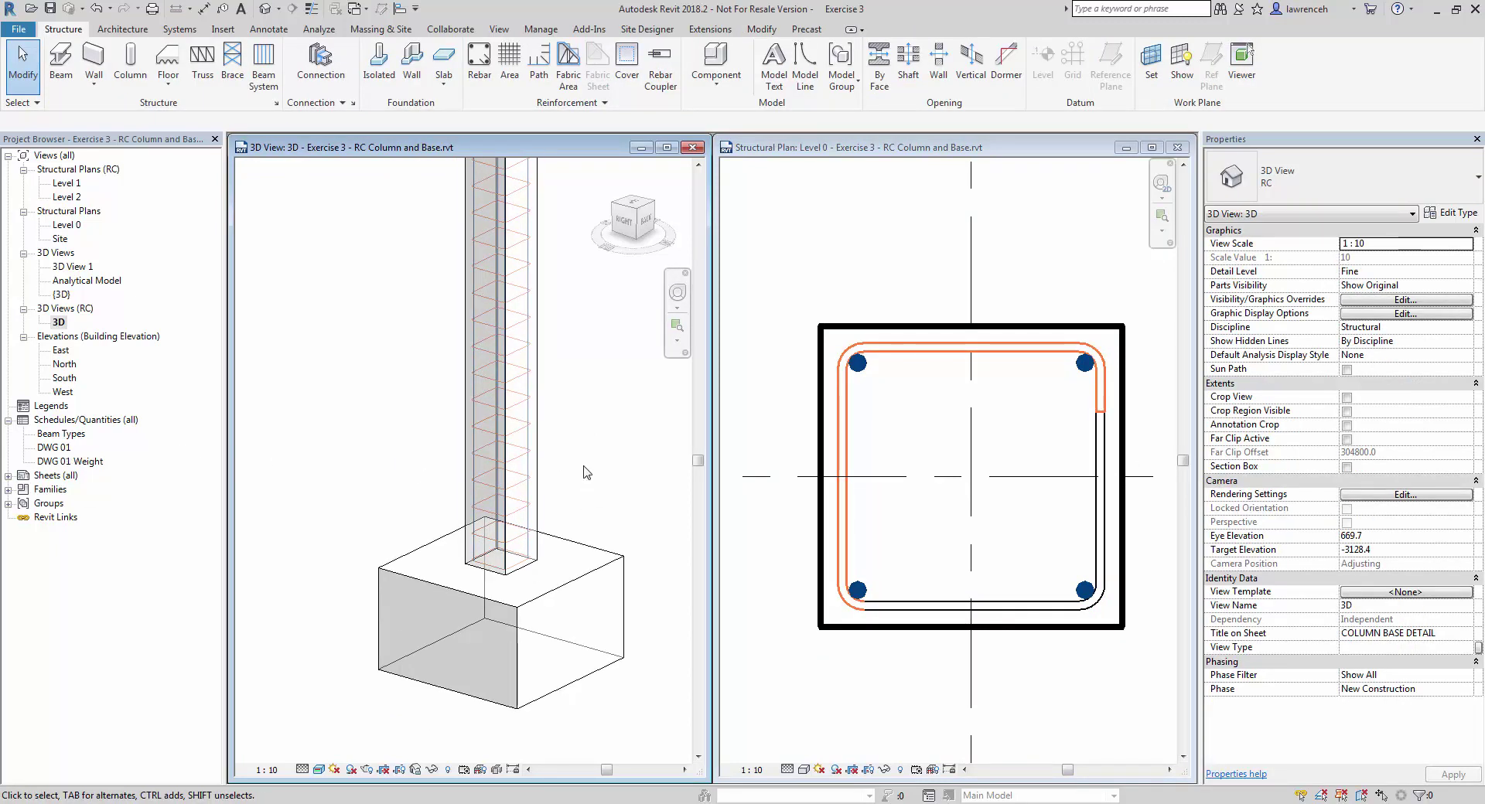
# Step: Open the DWG 01 schedule beneath the 3D view and assign all the column's rebar to partition DWG01
pyautogui.doubleClick(68, 448)
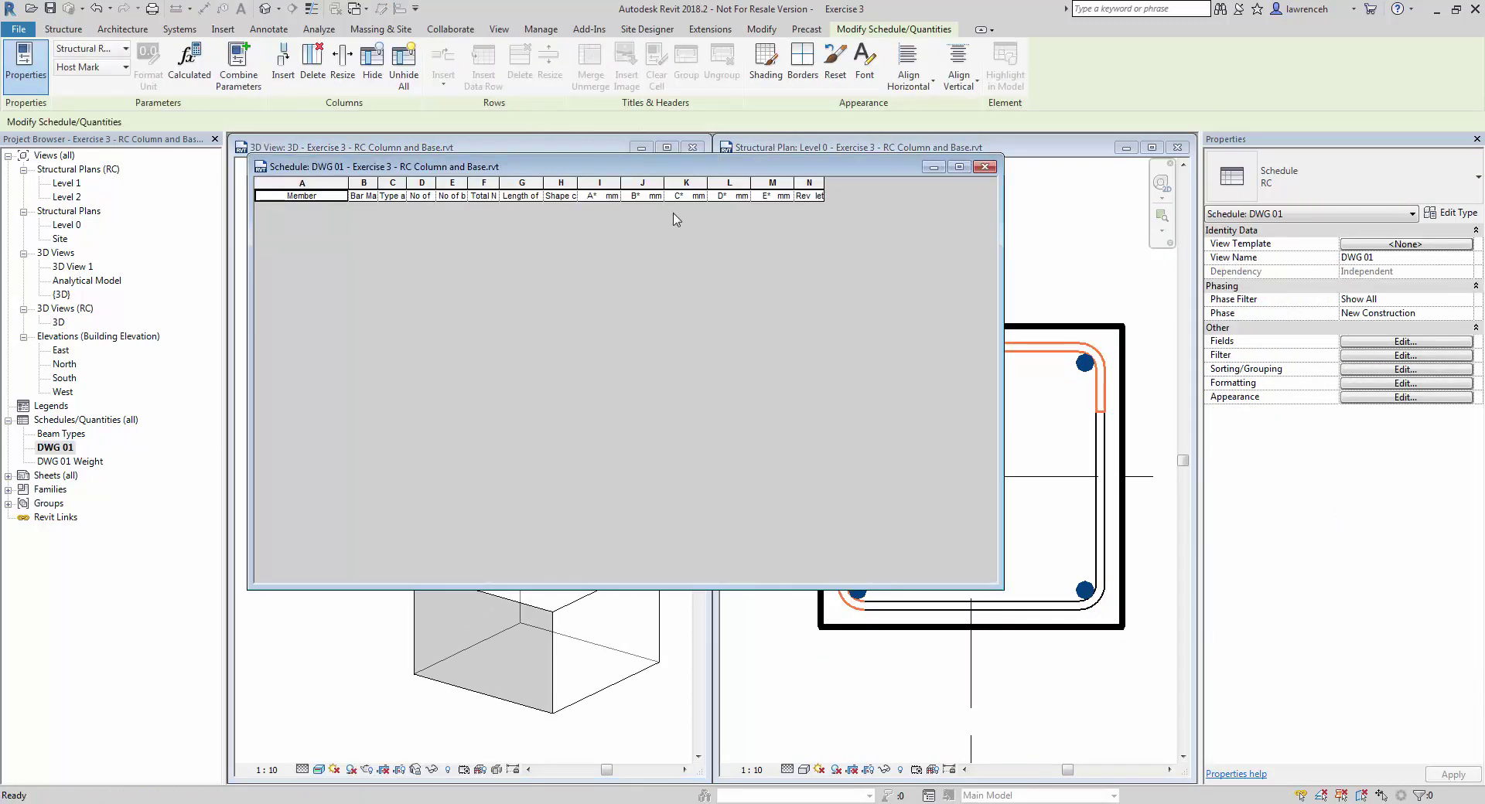
pyautogui.moveTo(688, 177); pyautogui.dragTo(590, 632)
pyautogui.click(911, 431)
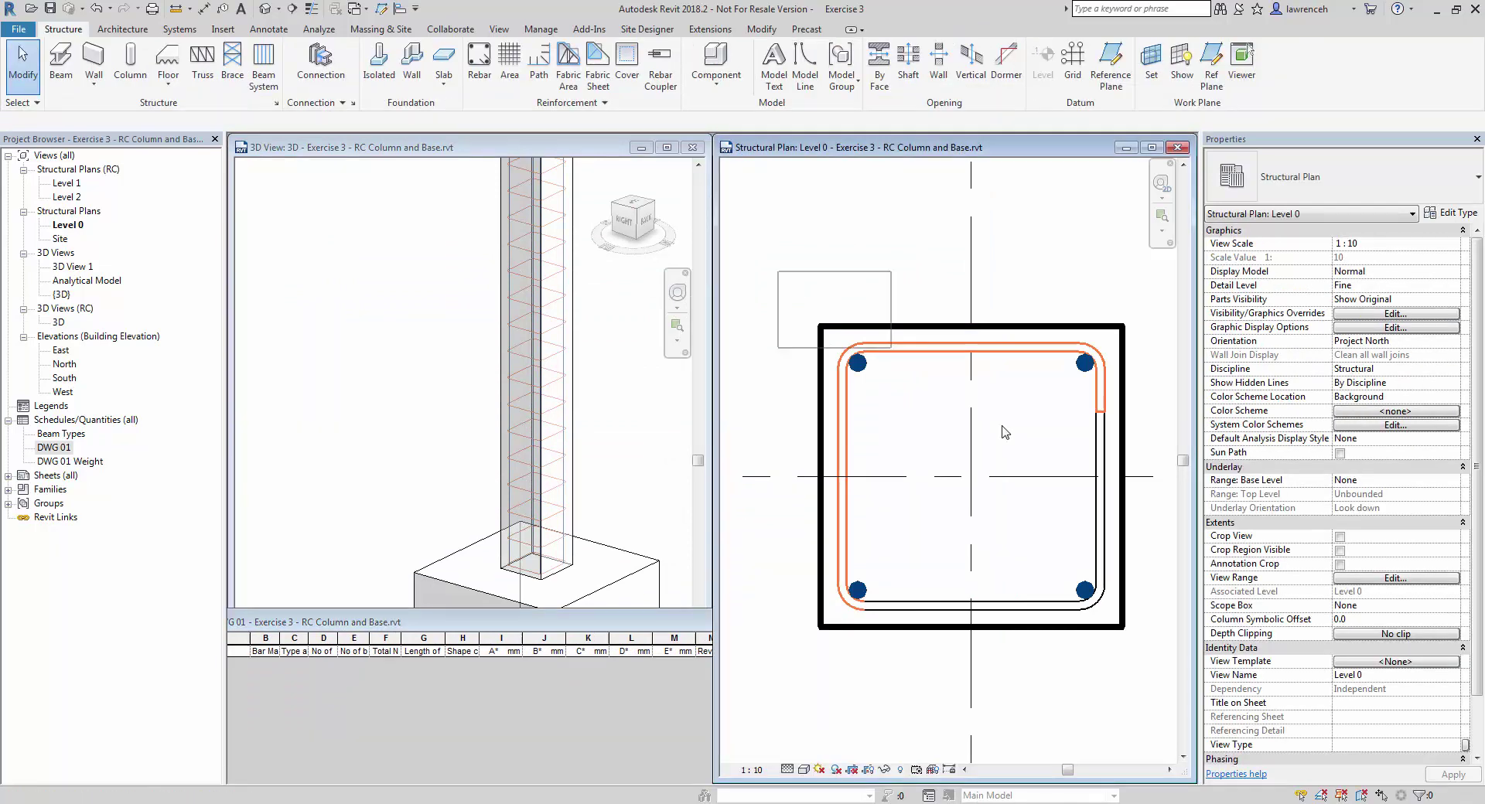
pyautogui.moveTo(1153, 685); pyautogui.dragTo(1153, 685)
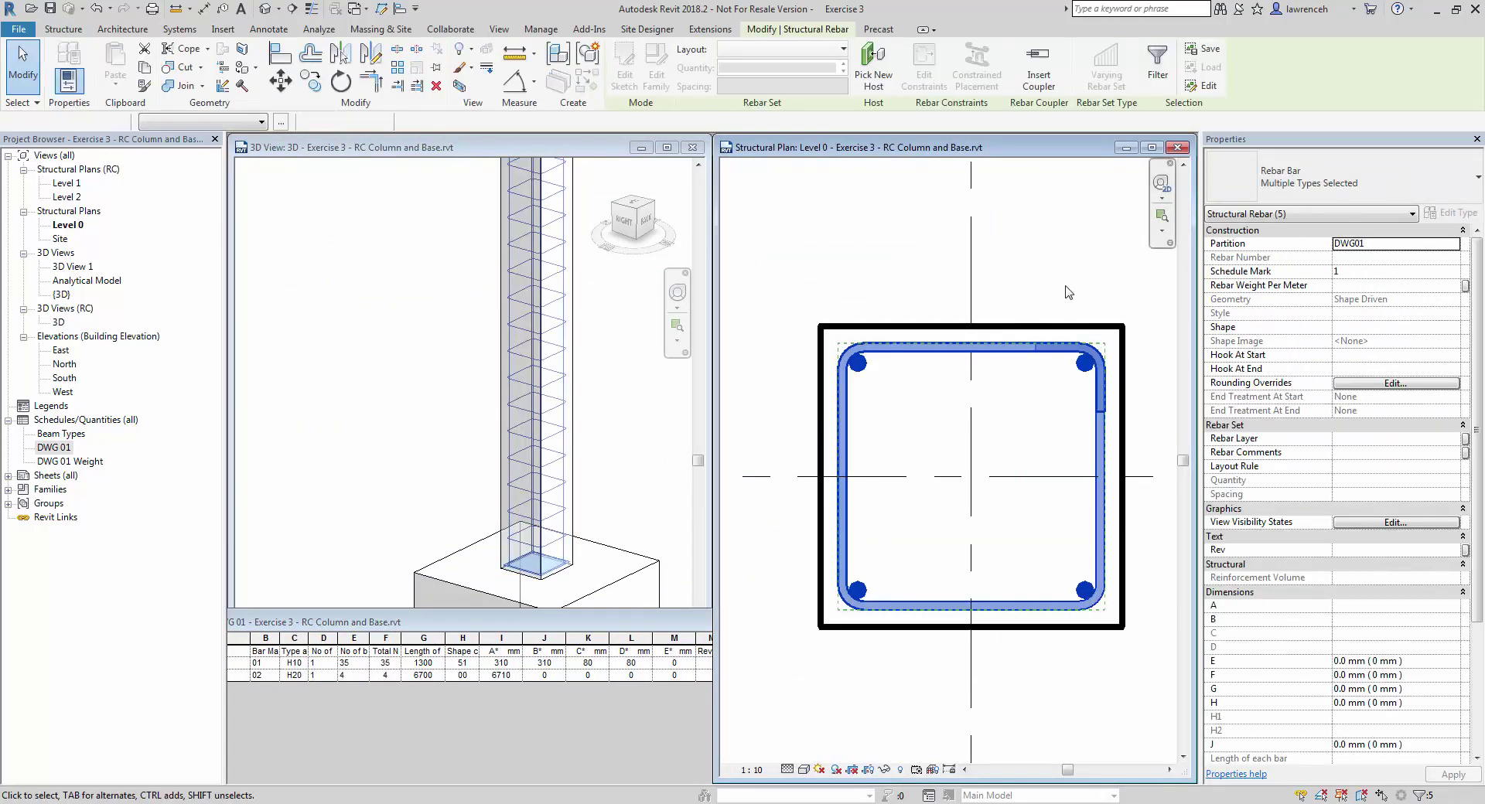
pyautogui.click(1068, 292)
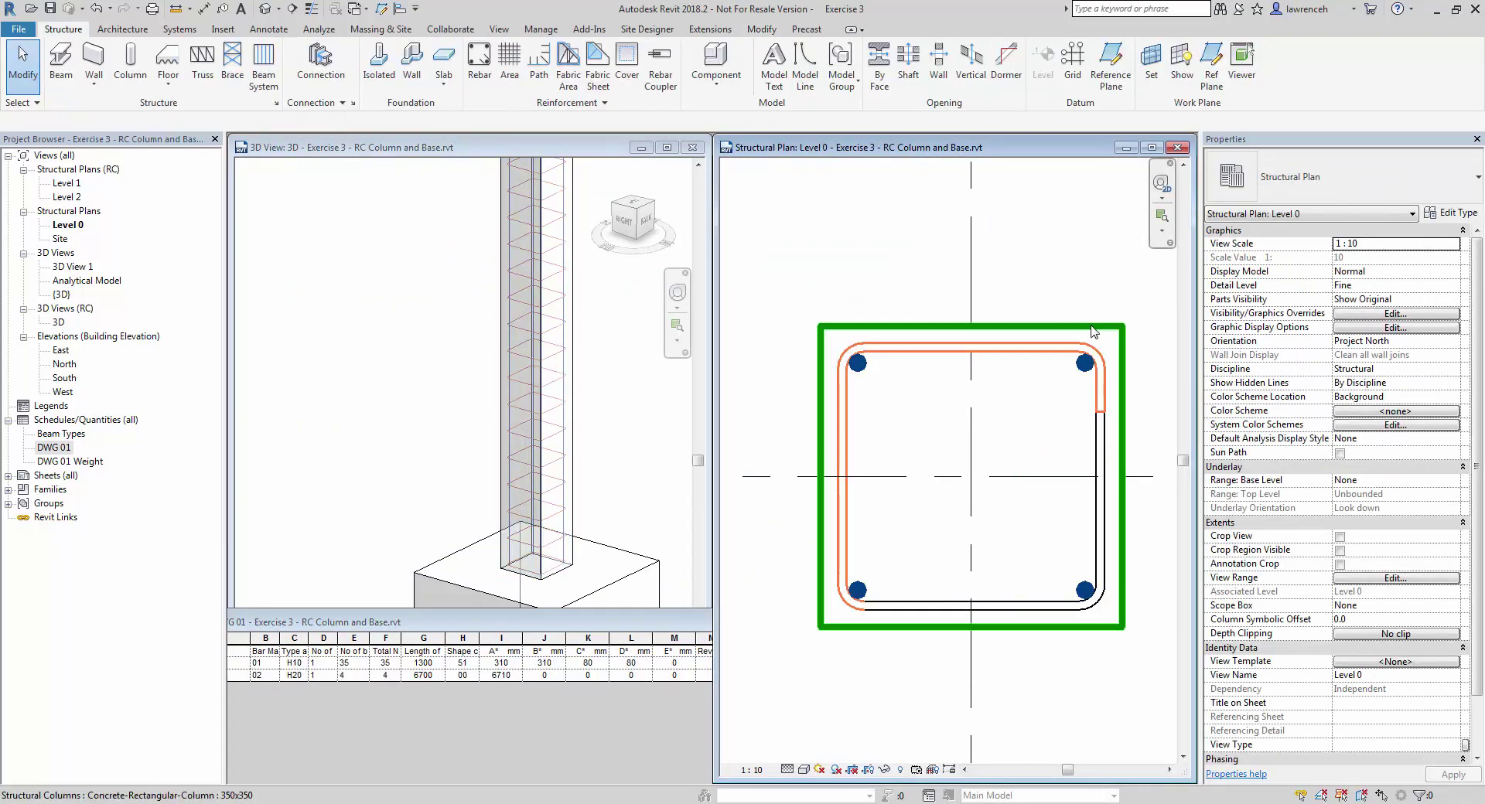
# Step: Select the column with its reinforcement, filter the selection to Structural Rebar, and review the shared properties
pyautogui.moveTo(783, 275); pyautogui.dragTo(1143, 645)
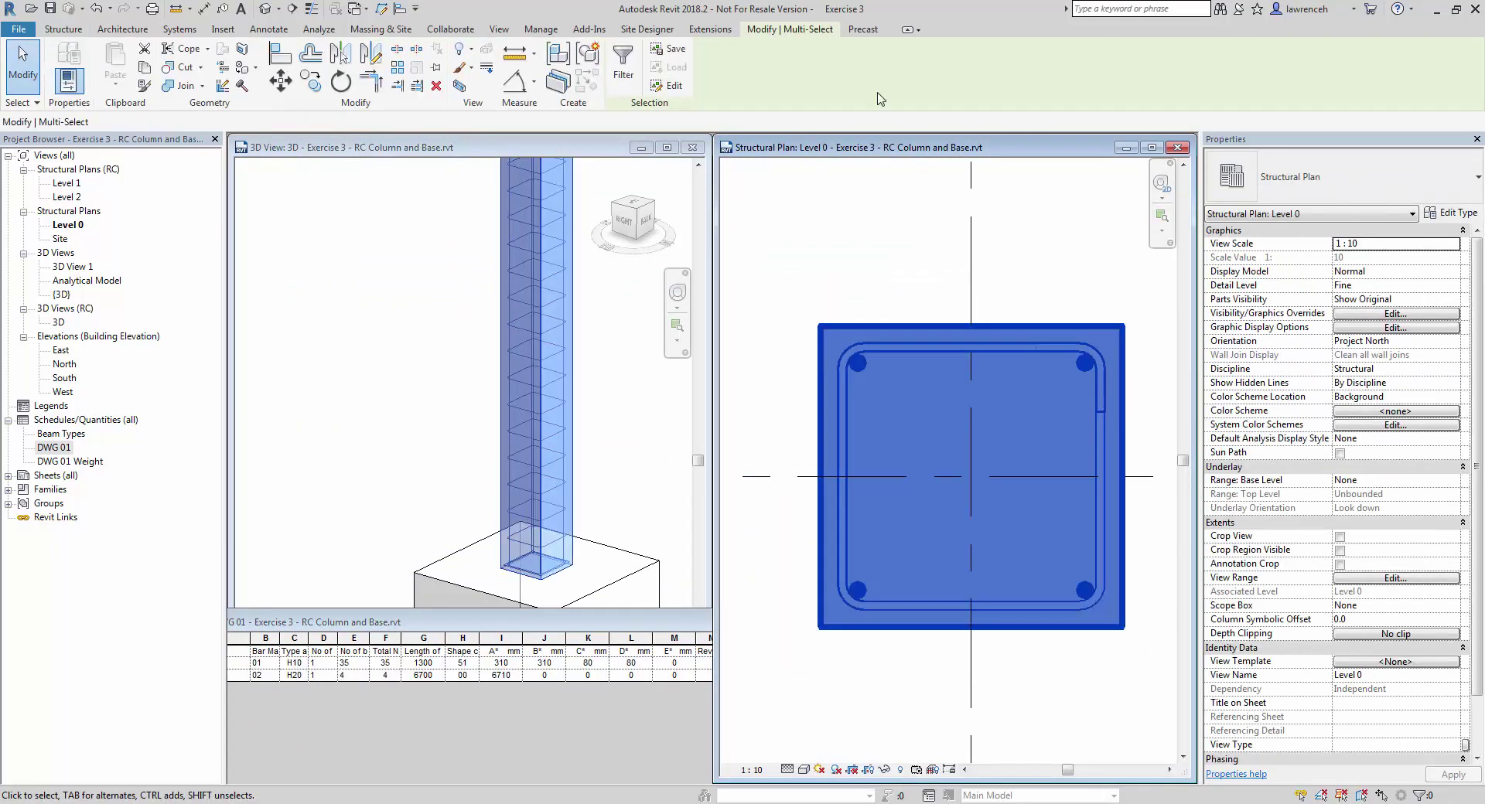
pyautogui.click(623, 62)
pyautogui.click(842, 333)
pyautogui.click(605, 322)
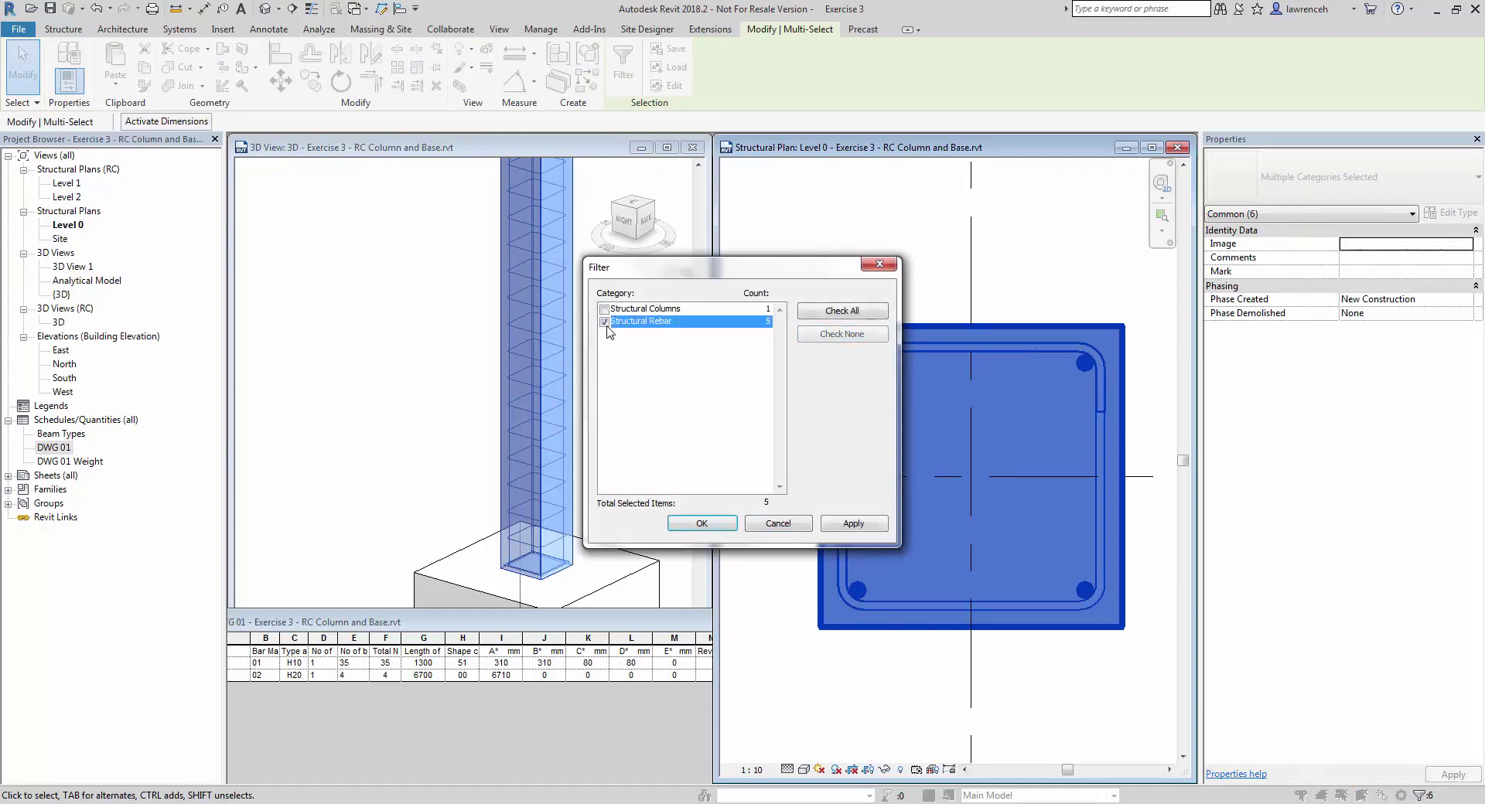
pyautogui.click(700, 525)
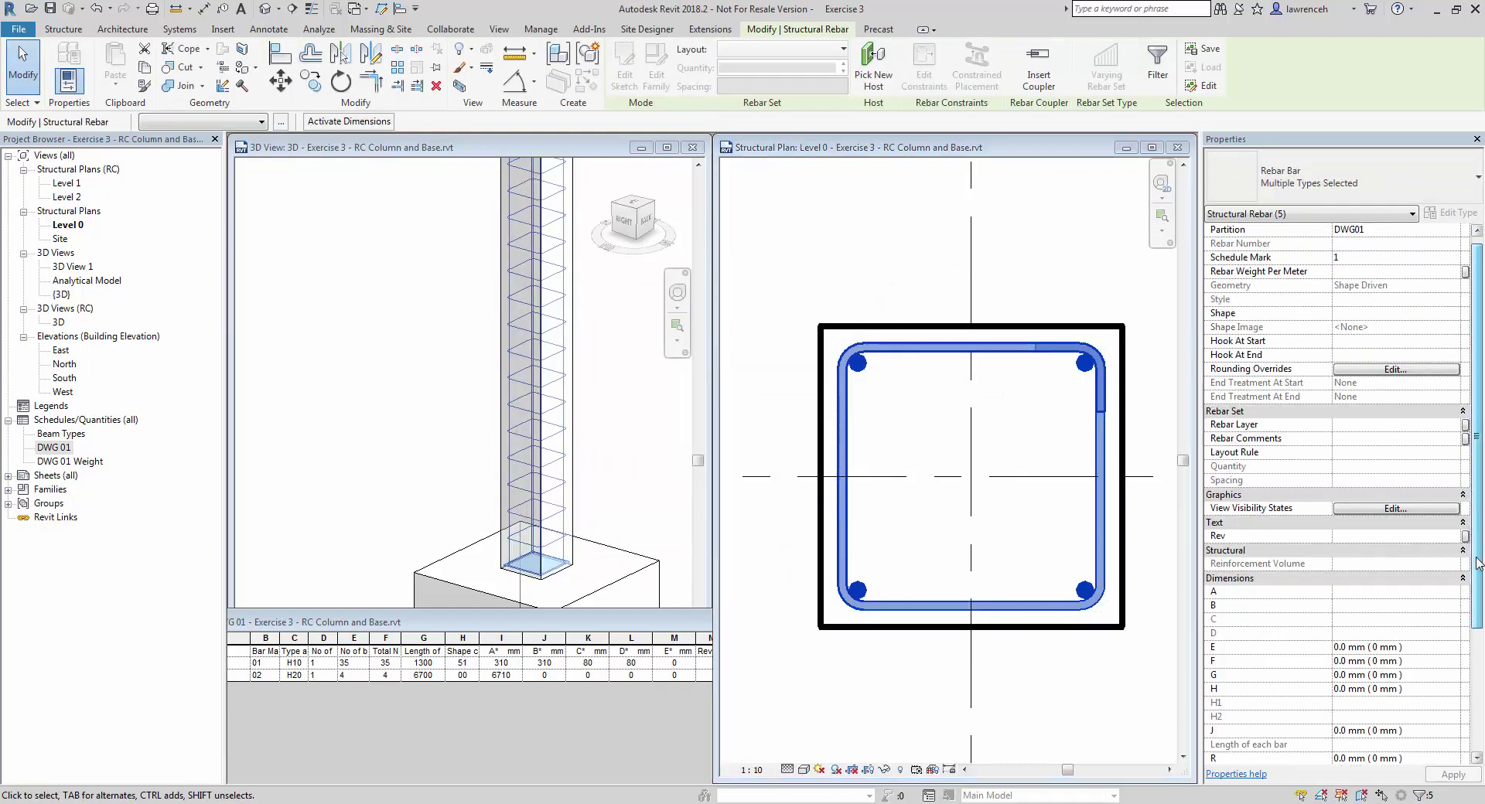
pyautogui.click(1143, 632)
# Step: Set the concrete column's Mark to C1 and bring the DWG 01 schedule into view to check its Member entries
pyautogui.click(1116, 631)
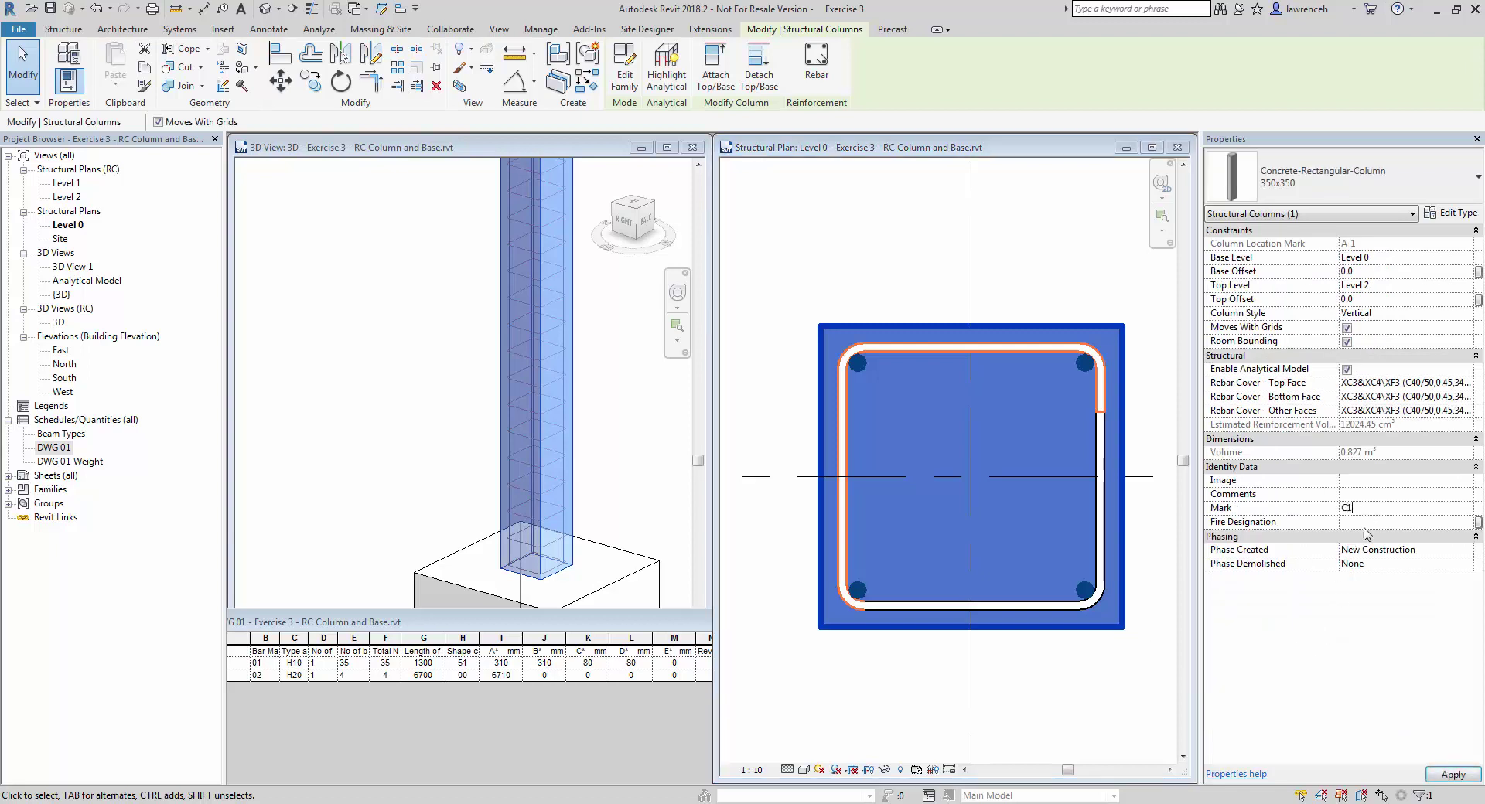
pyautogui.click(780, 647)
pyautogui.moveTo(505, 621); pyautogui.dragTo(730, 384)
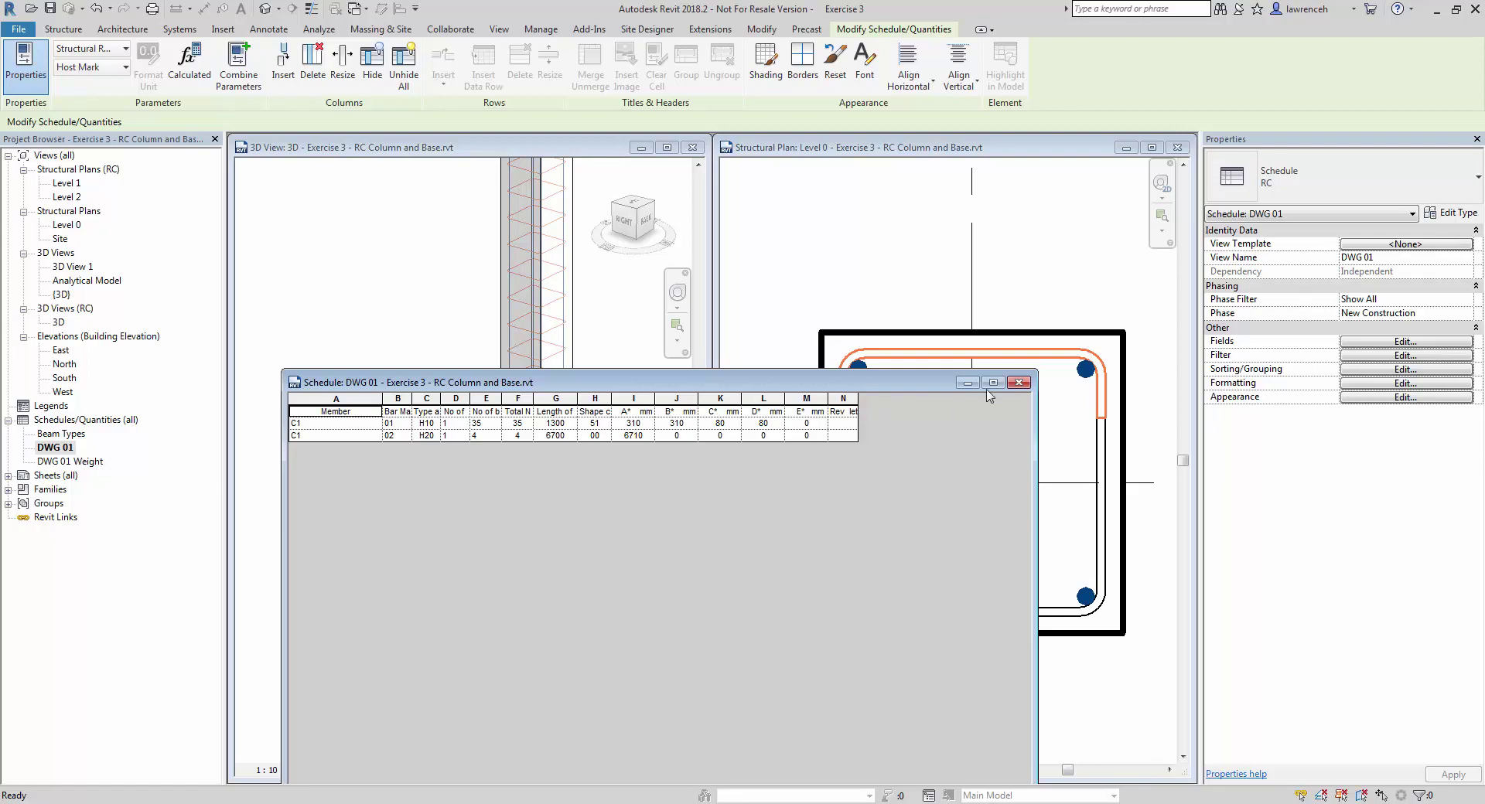
pyautogui.click(968, 382)
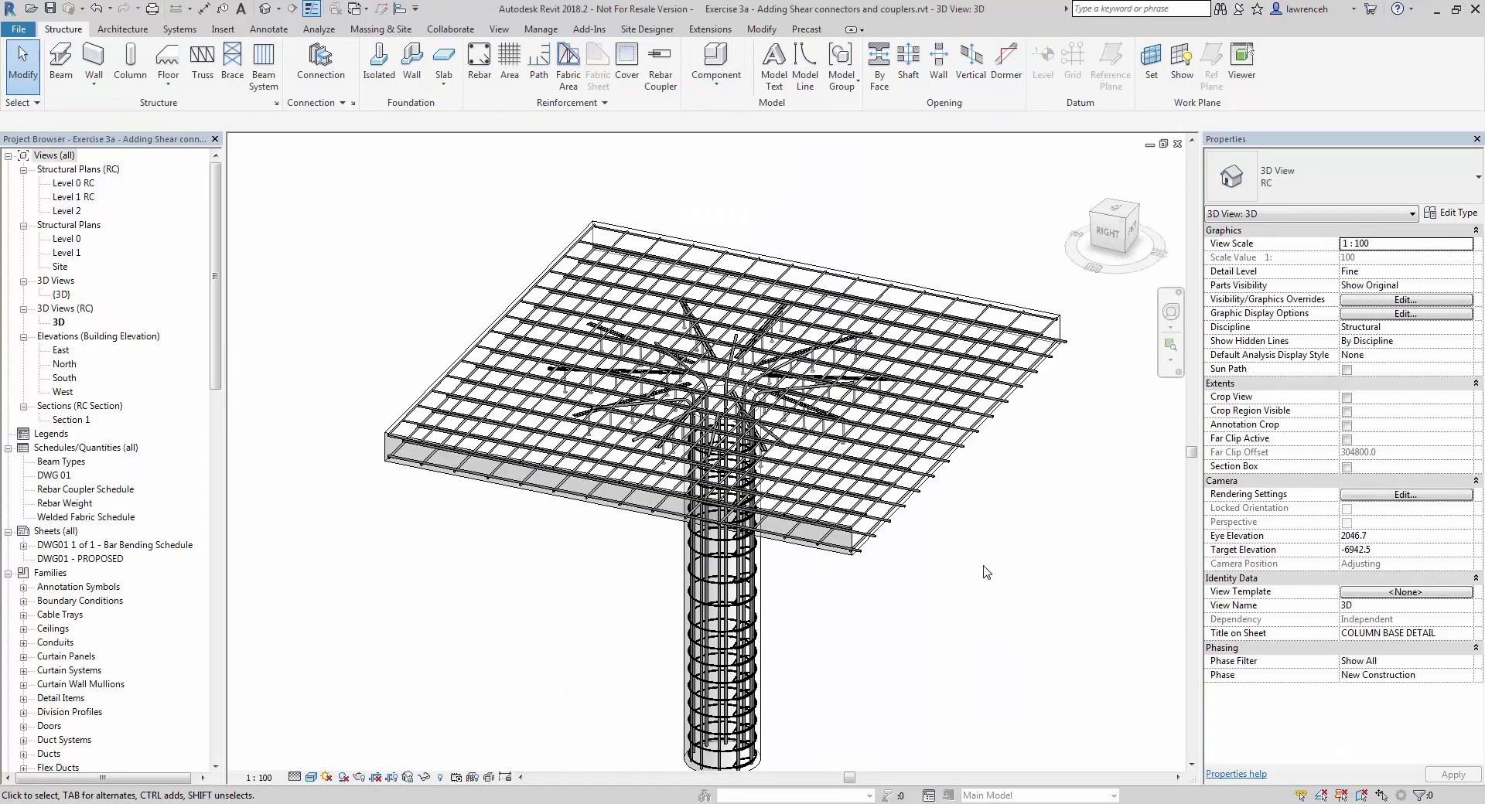
# Step: Place HAH16 headed anchor couplers on the ends of the slab's distributed bar set at the right-hand slab edge
pyautogui.scroll(3, 991, 560)
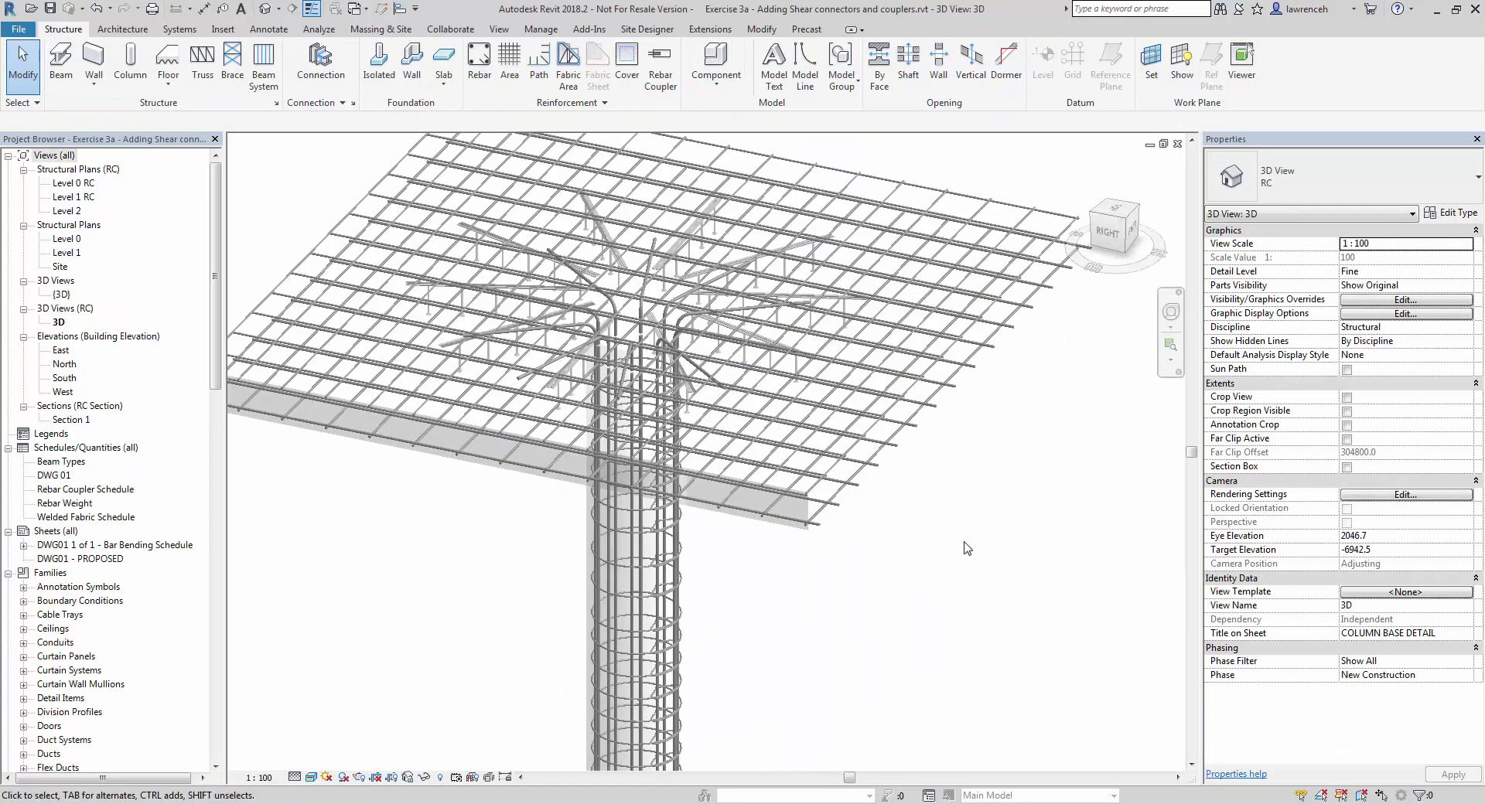
pyautogui.scroll(2, 966, 549)
pyautogui.click(660, 66)
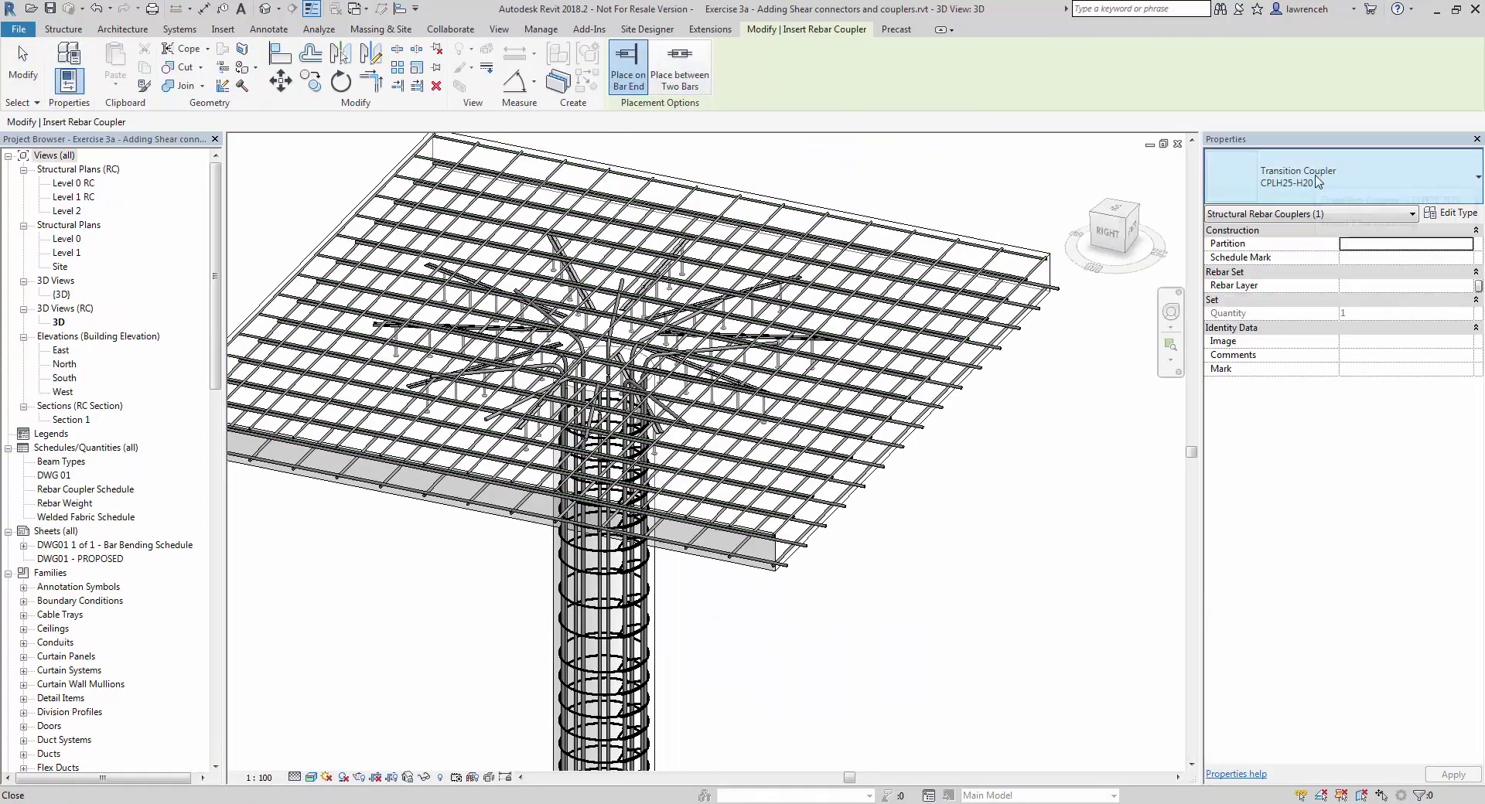
pyautogui.scroll(-2, 944, 573)
pyautogui.click(1386, 184)
pyautogui.scroll(2, 1307, 347)
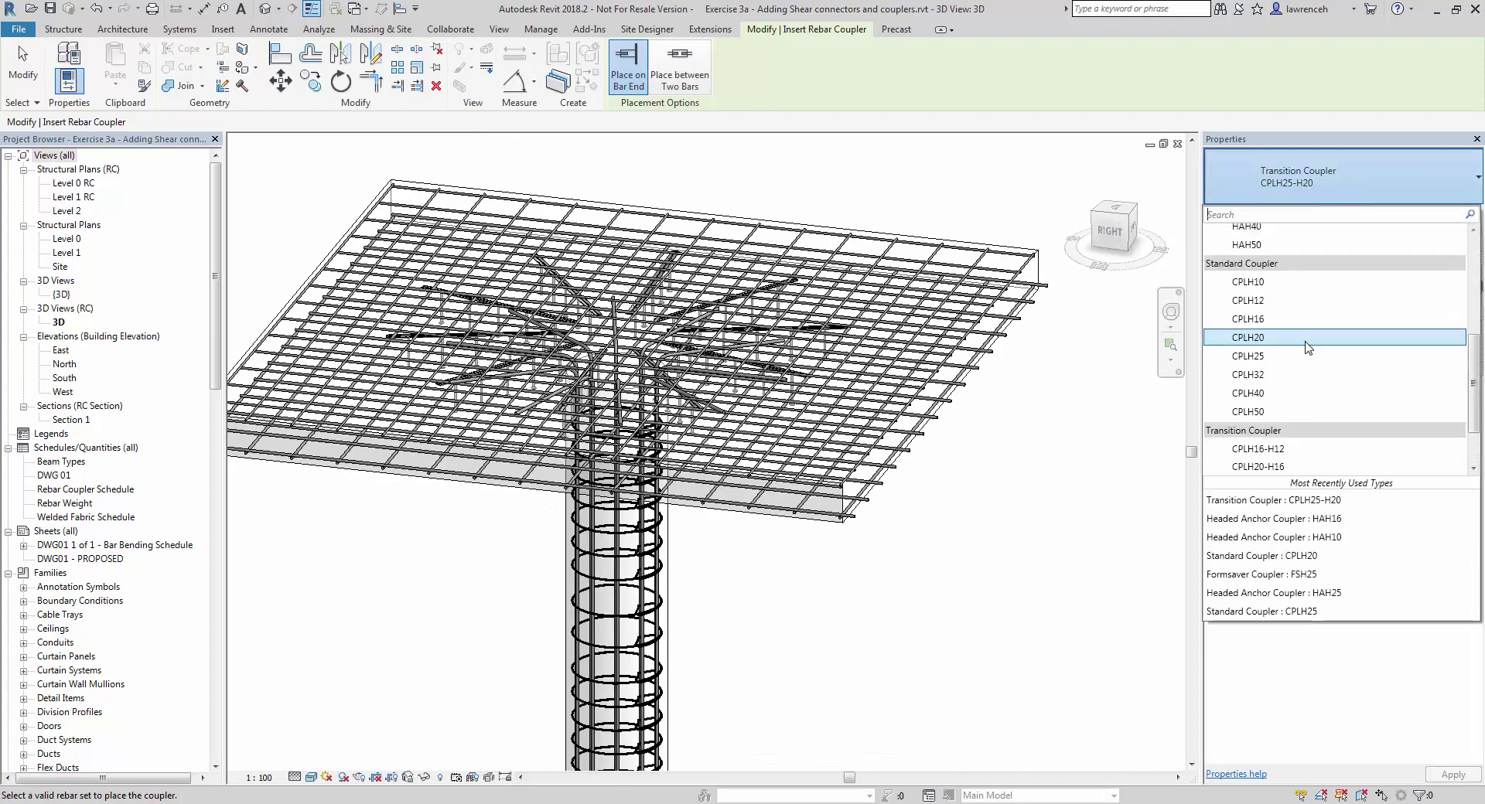
pyautogui.scroll(4, 1307, 347)
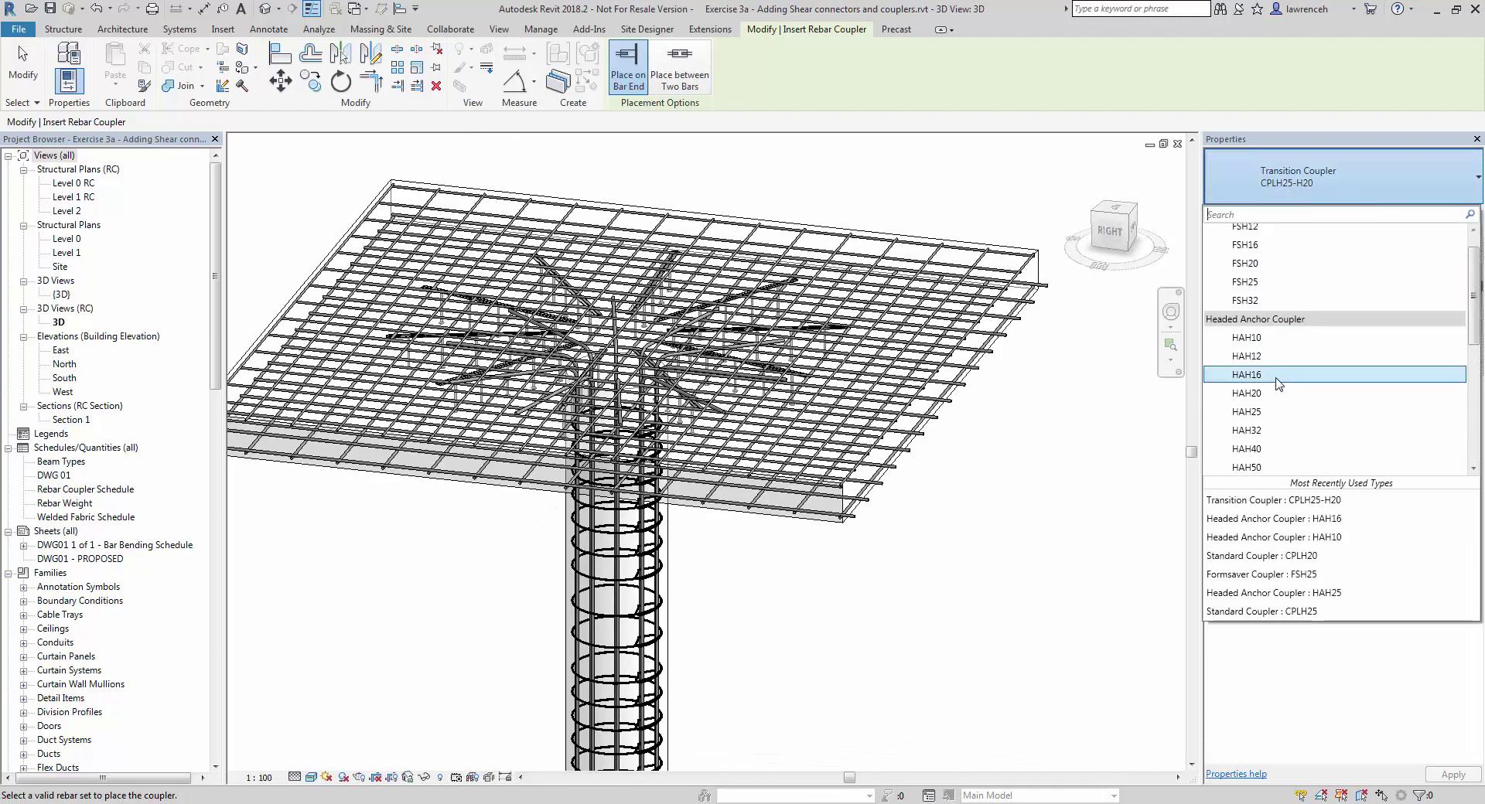
pyautogui.click(1278, 376)
pyautogui.scroll(5, 984, 309)
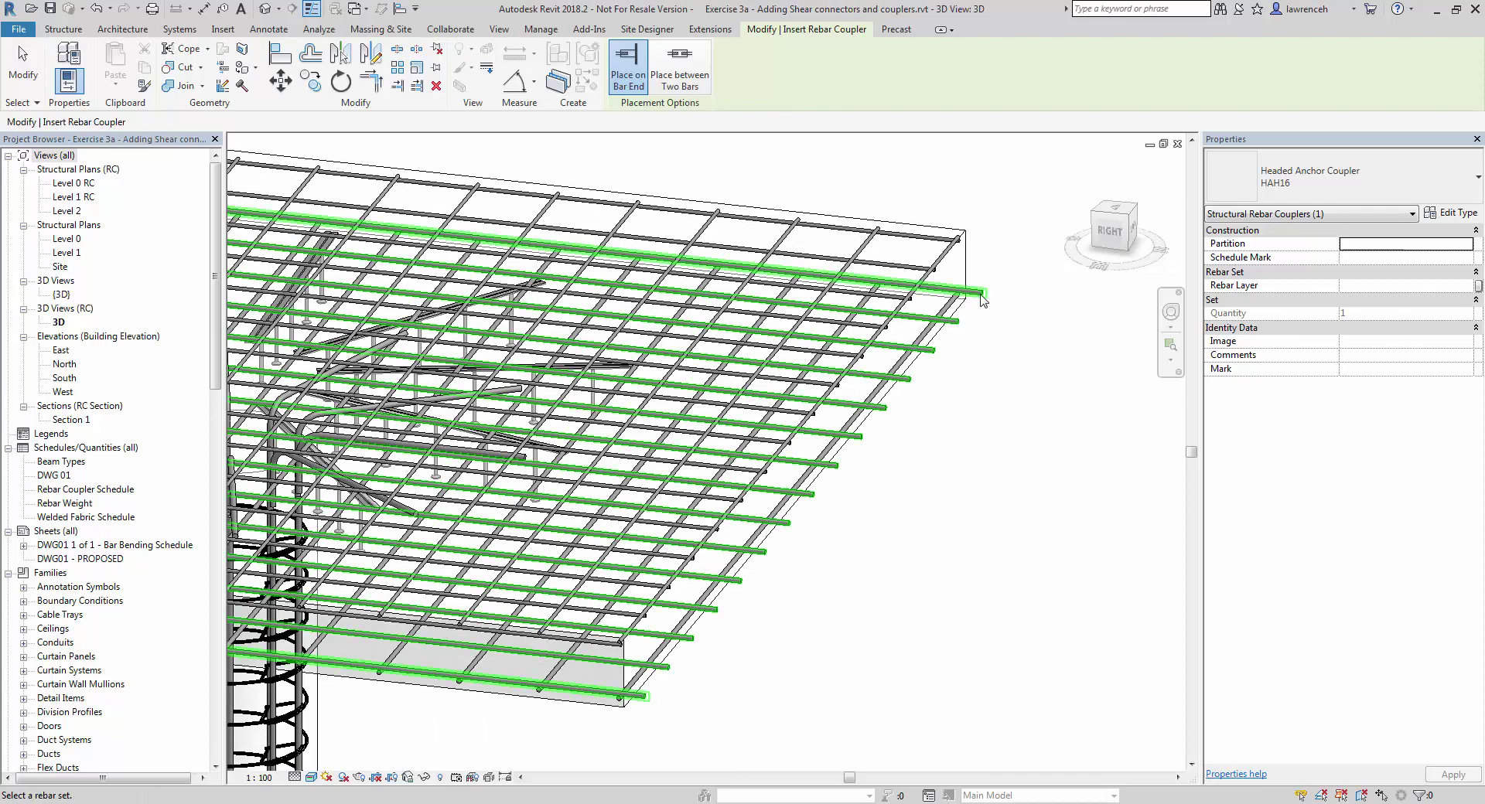
pyautogui.click(981, 294)
pyautogui.moveTo(982, 470)
pyautogui.keyDown('shift'); pyautogui.mouseDown(button='middle')
pyautogui.moveTo(1048, 478)
pyautogui.moveTo(991, 477)
pyautogui.mouseUp(button='middle'); pyautogui.keyUp('shift')
pyautogui.press('Escape')
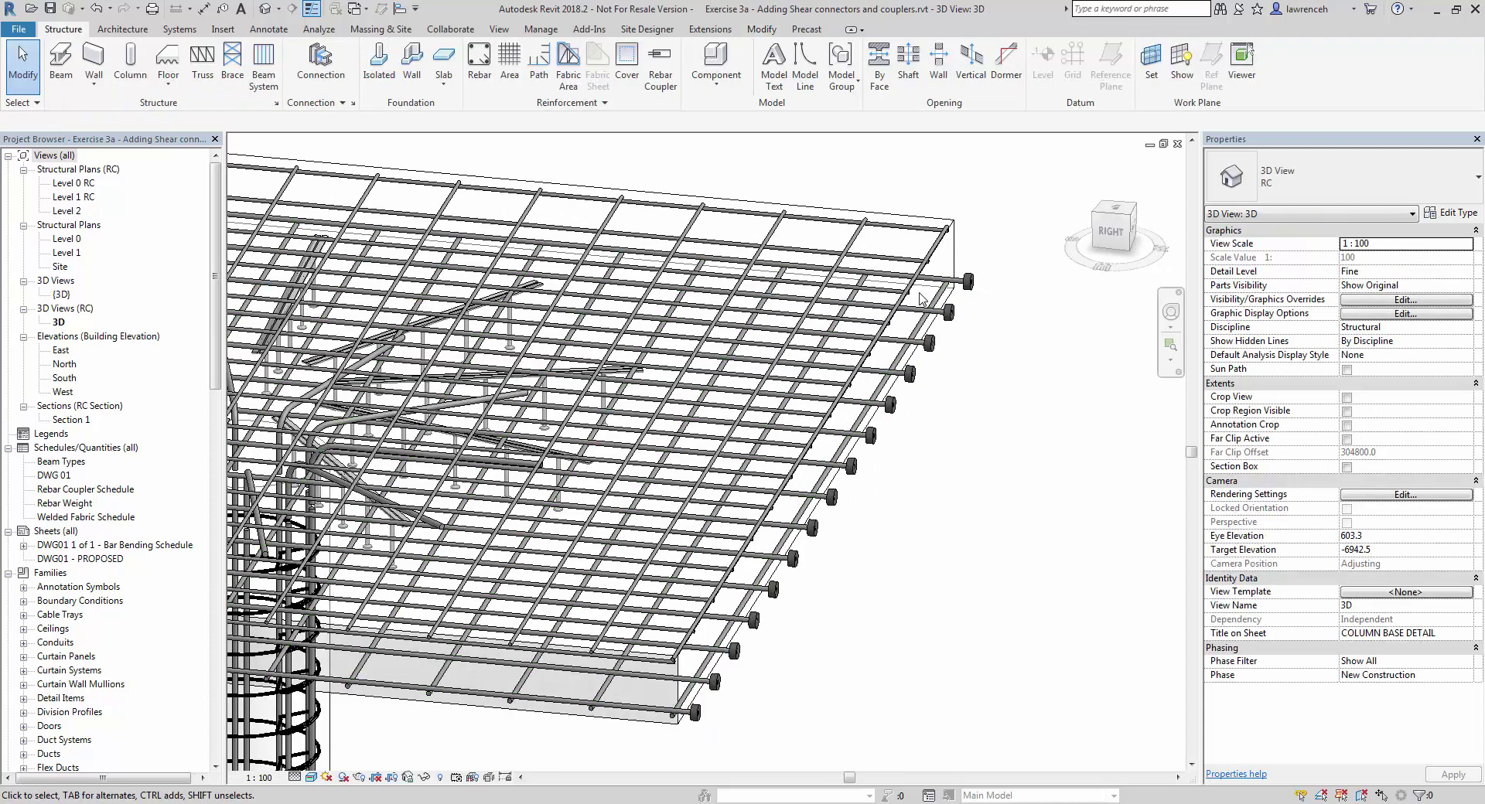
# Step: Pull the coupled ends of the slab's bar set slightly inward toward the slab edge
pyautogui.click(921, 299)
pyautogui.scroll(4, 747, 646)
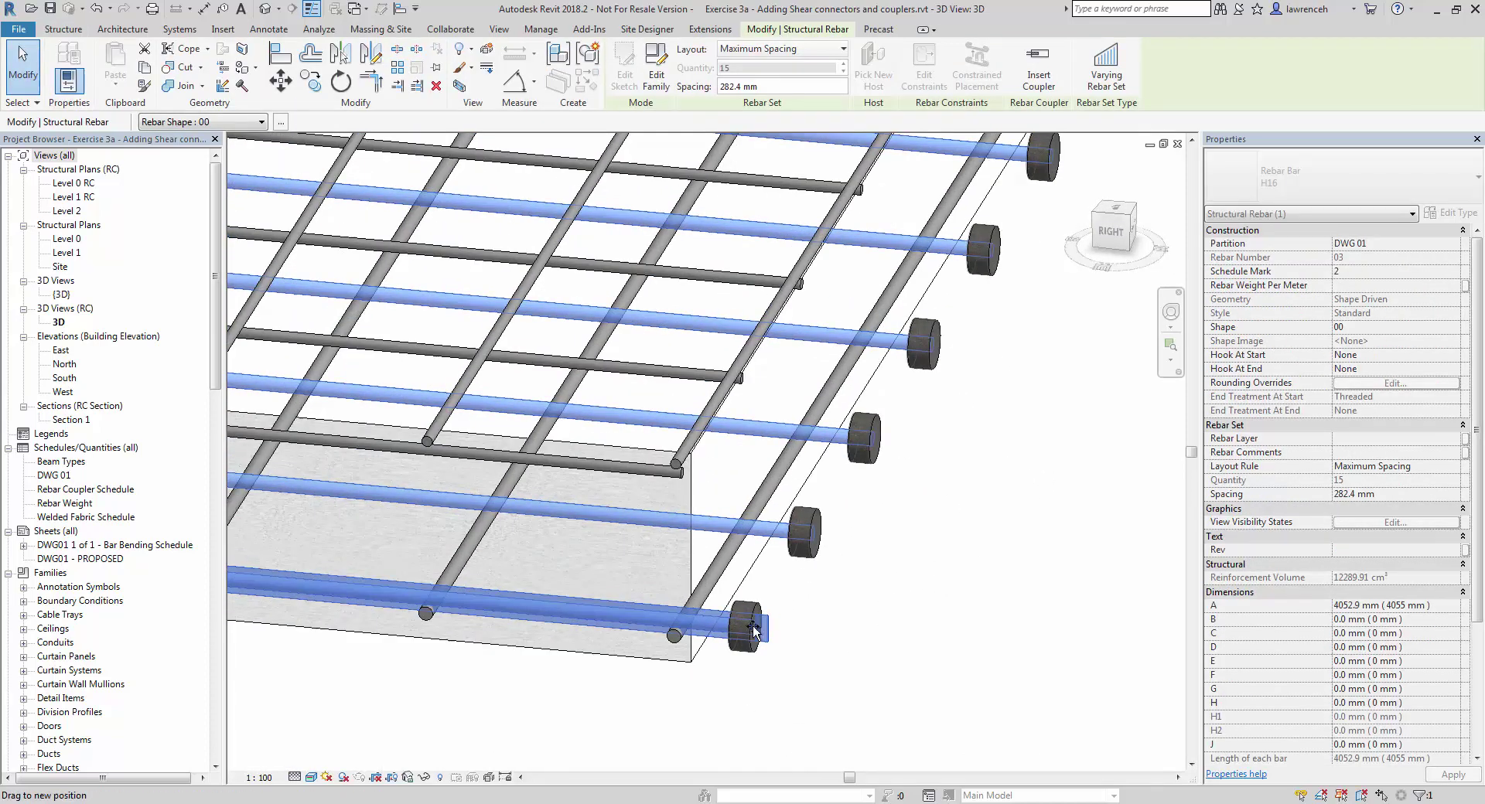
pyautogui.click(853, 578)
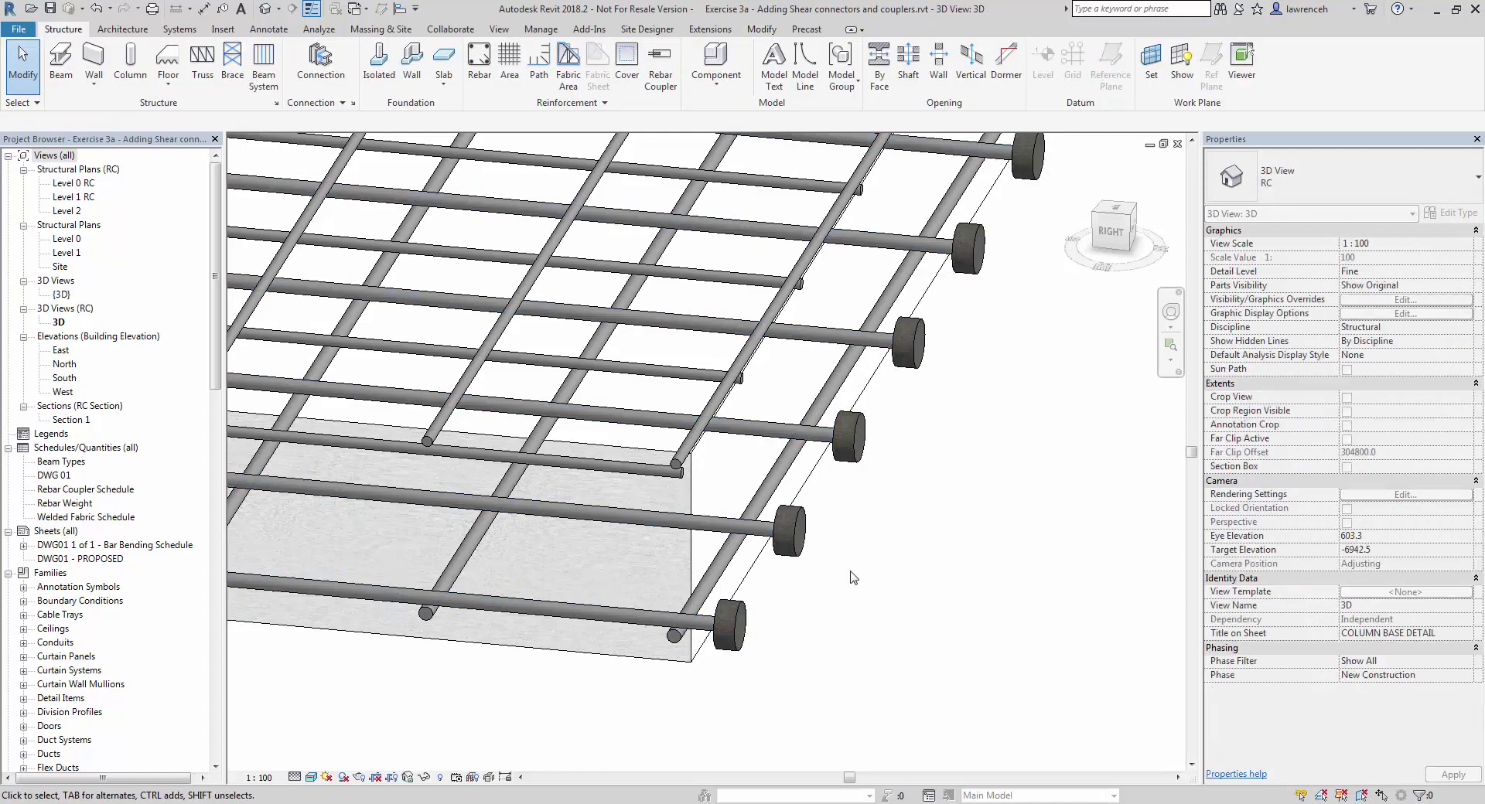
# Step: Join the rightmost pair of column bars with a CPLH20 standard coupler placed between the two bars
pyautogui.scroll(-4, 854, 578)
pyautogui.moveTo(819, 633); pyautogui.dragTo(1021, 634, button='middle')
pyautogui.keyDown('shift'); pyautogui.moveTo(1021, 634); pyautogui.dragTo(1042, 567, button='middle'); pyautogui.keyUp('shift')
pyautogui.scroll(3, 879, 416)
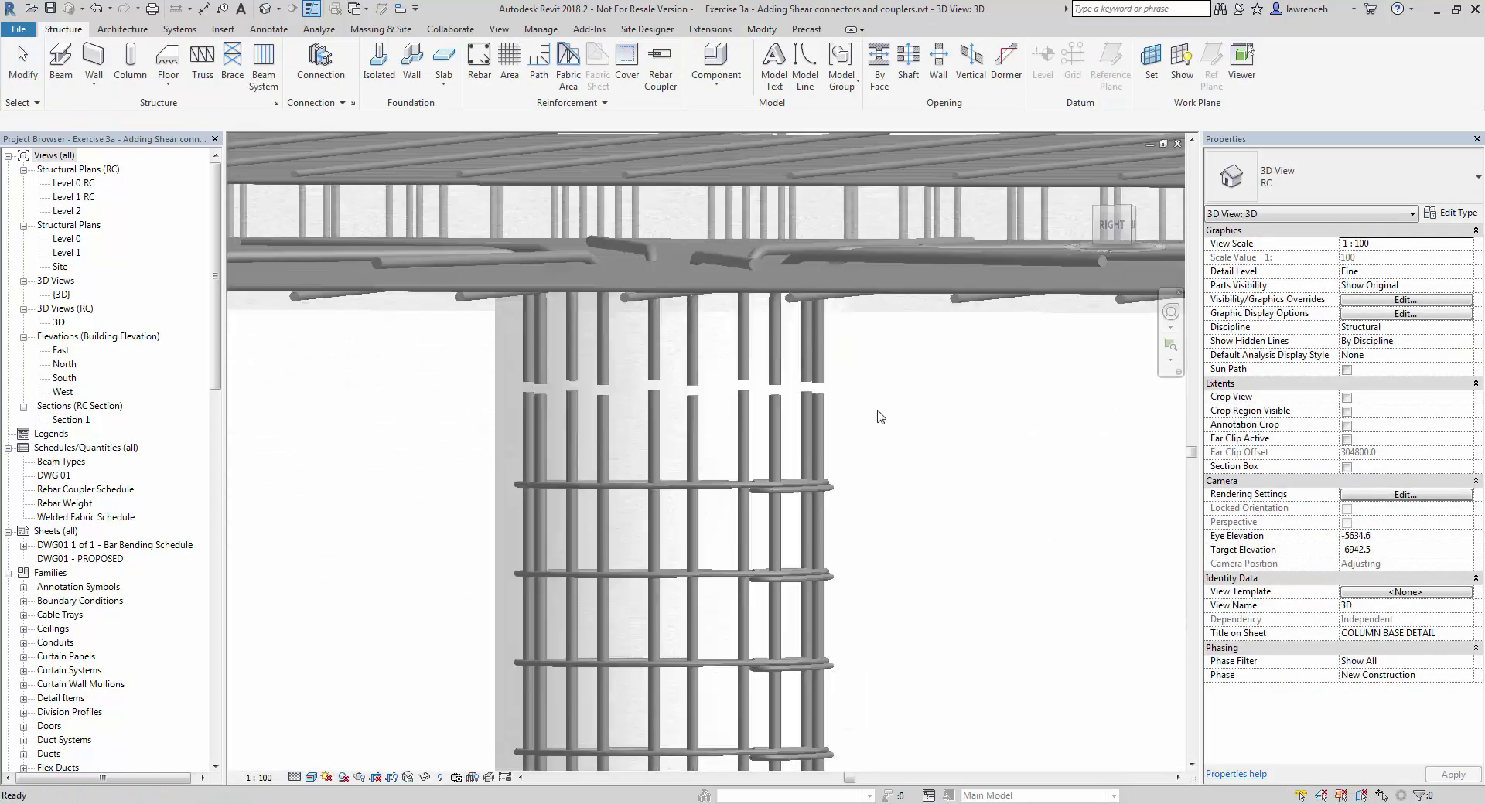
pyautogui.scroll(1, 879, 416)
pyautogui.click(663, 70)
pyautogui.moveTo(1047, 332); pyautogui.dragTo(1070, 366, button='middle')
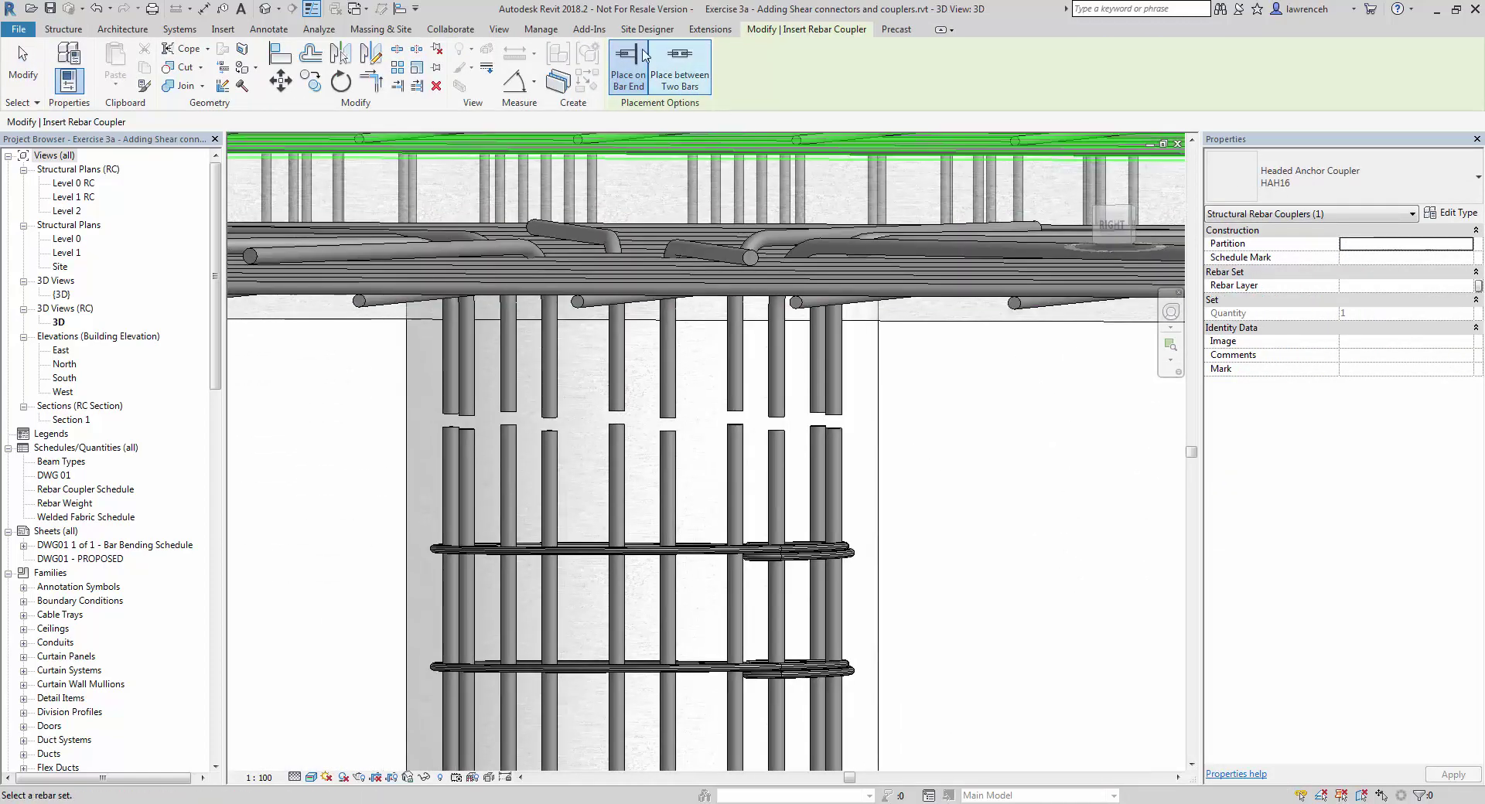
pyautogui.click(685, 80)
pyautogui.click(1346, 178)
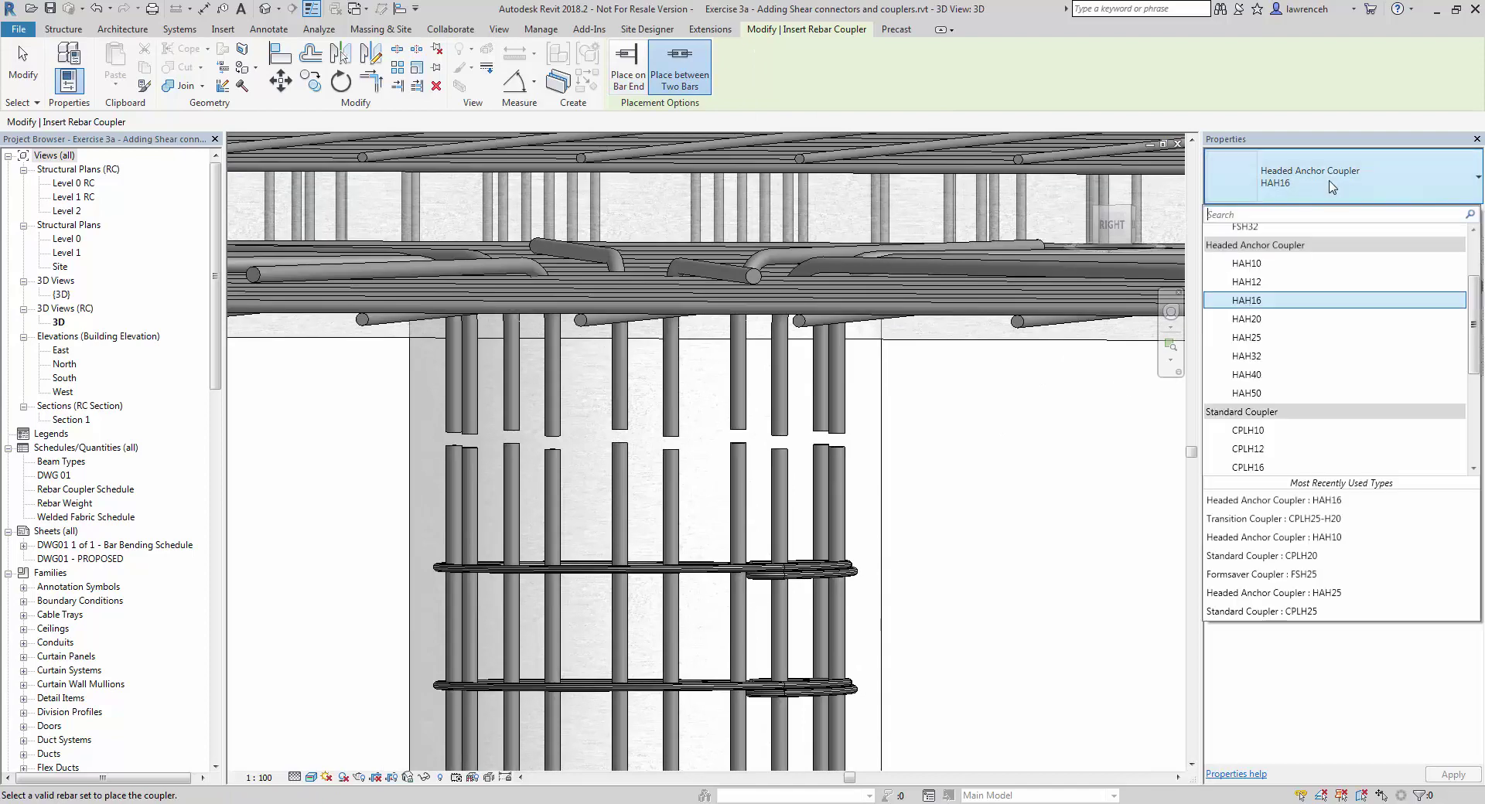
pyautogui.scroll(-3, 1319, 369)
pyautogui.click(1319, 352)
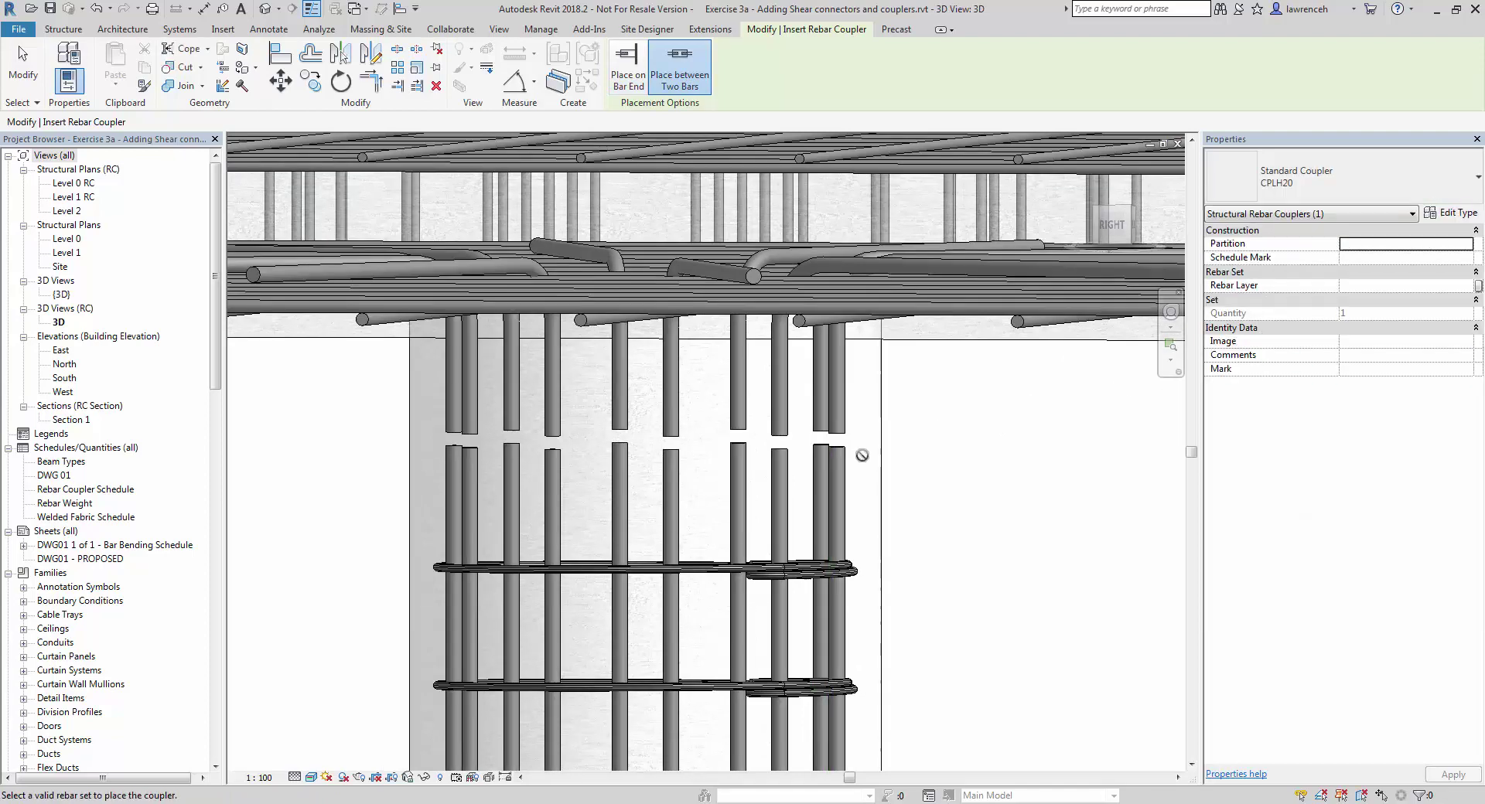
pyautogui.click(839, 464)
pyautogui.click(837, 422)
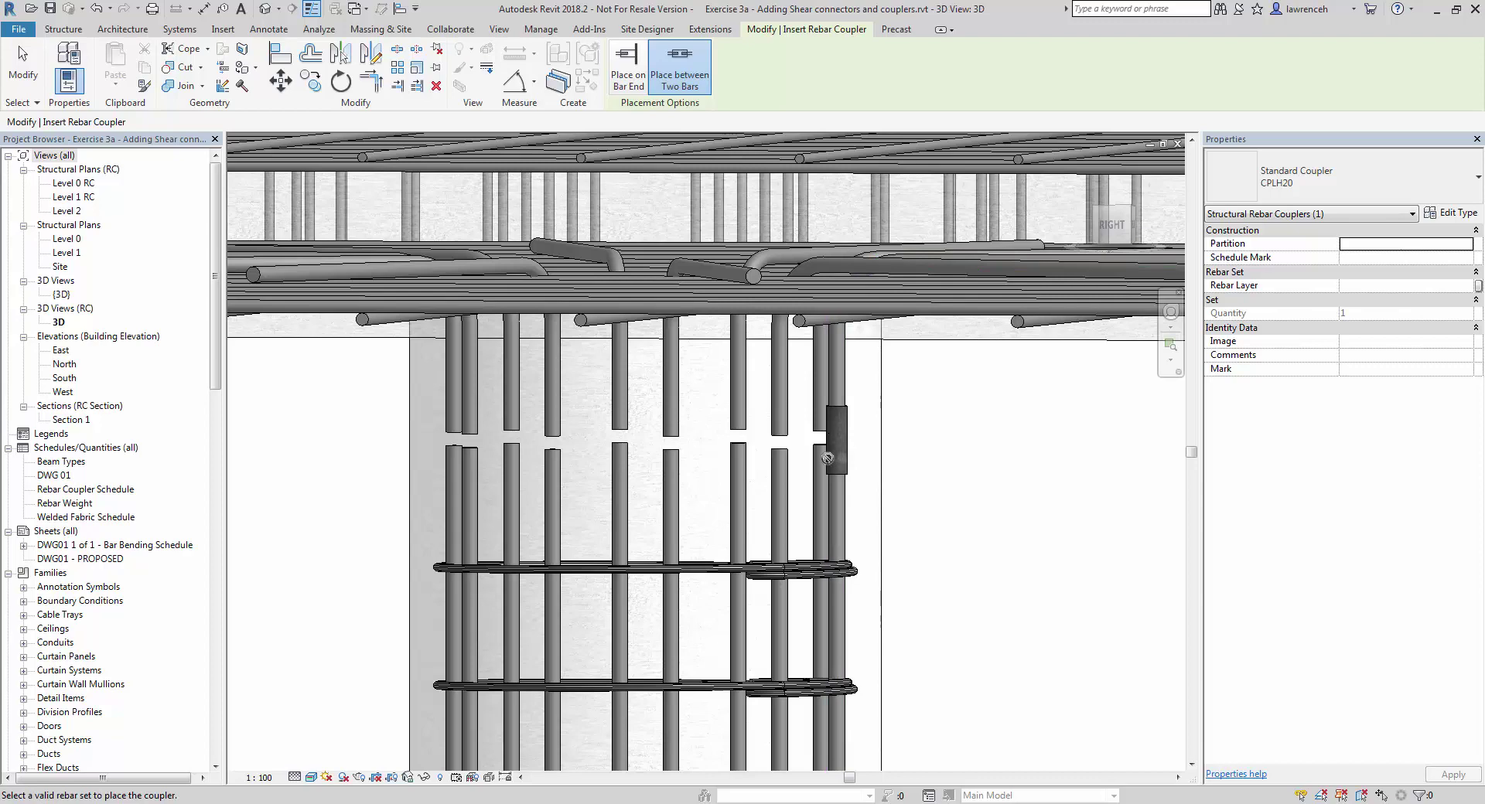
# Step: Add CPLH20 couplers between the next two pairs of vertical column bars and finish coupler placement
pyautogui.click(818, 460)
pyautogui.click(820, 424)
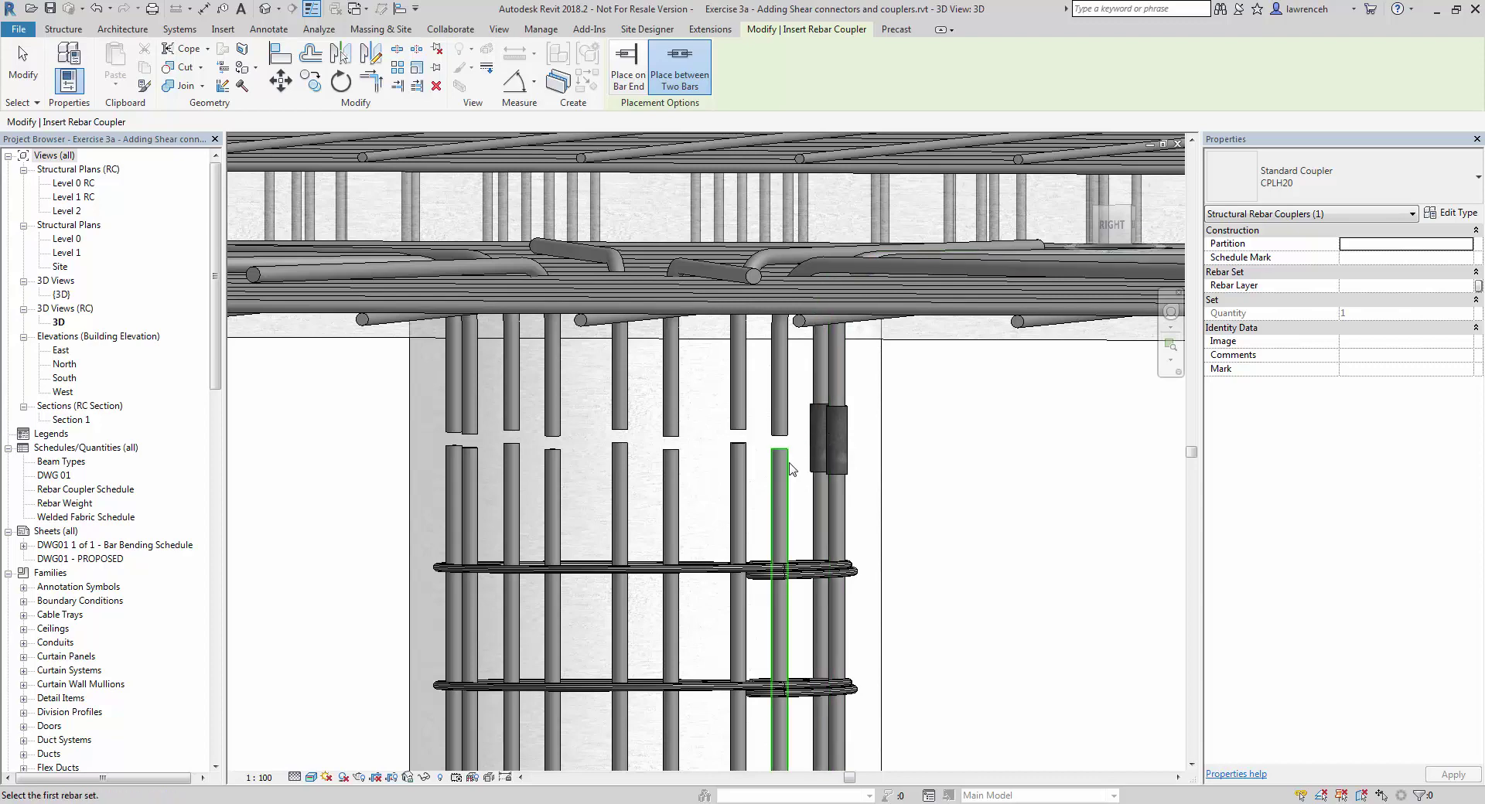
pyautogui.click(782, 461)
pyautogui.click(787, 432)
pyautogui.press('Escape')
# Step: Adjust the upper end of the lower column bar at the third coupler and deselect it
pyautogui.keyDown('shift'); pyautogui.moveTo(957, 471); pyautogui.dragTo(866, 499, button='middle'); pyautogui.keyUp('shift')
pyautogui.click(721, 505)
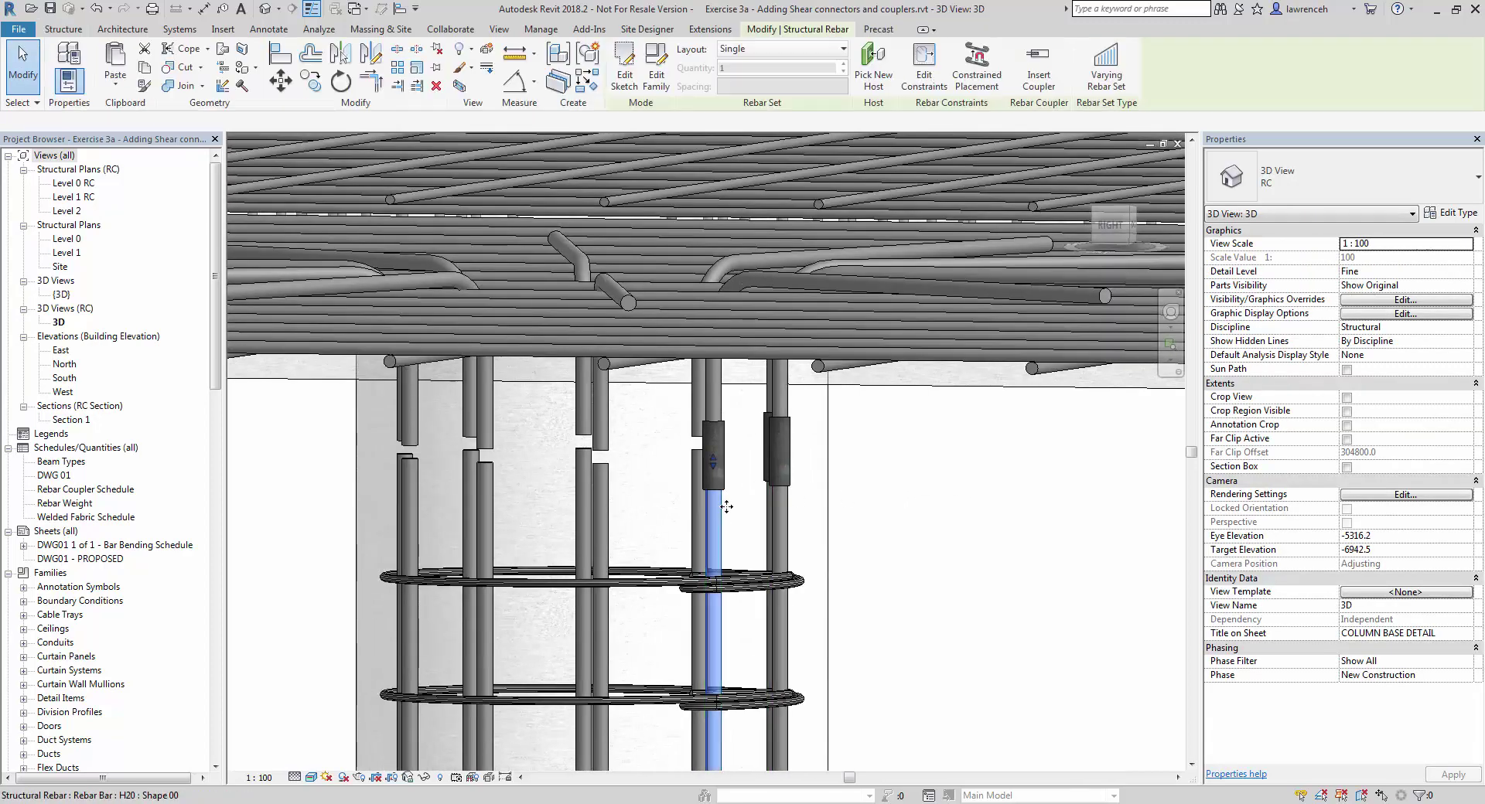
pyautogui.moveTo(716, 467)
pyautogui.mouseDown()
pyautogui.moveTo(716, 512)
pyautogui.moveTo(713, 461)
pyautogui.mouseUp()
pyautogui.click(952, 504)
pyautogui.scroll(-5, 936, 474)
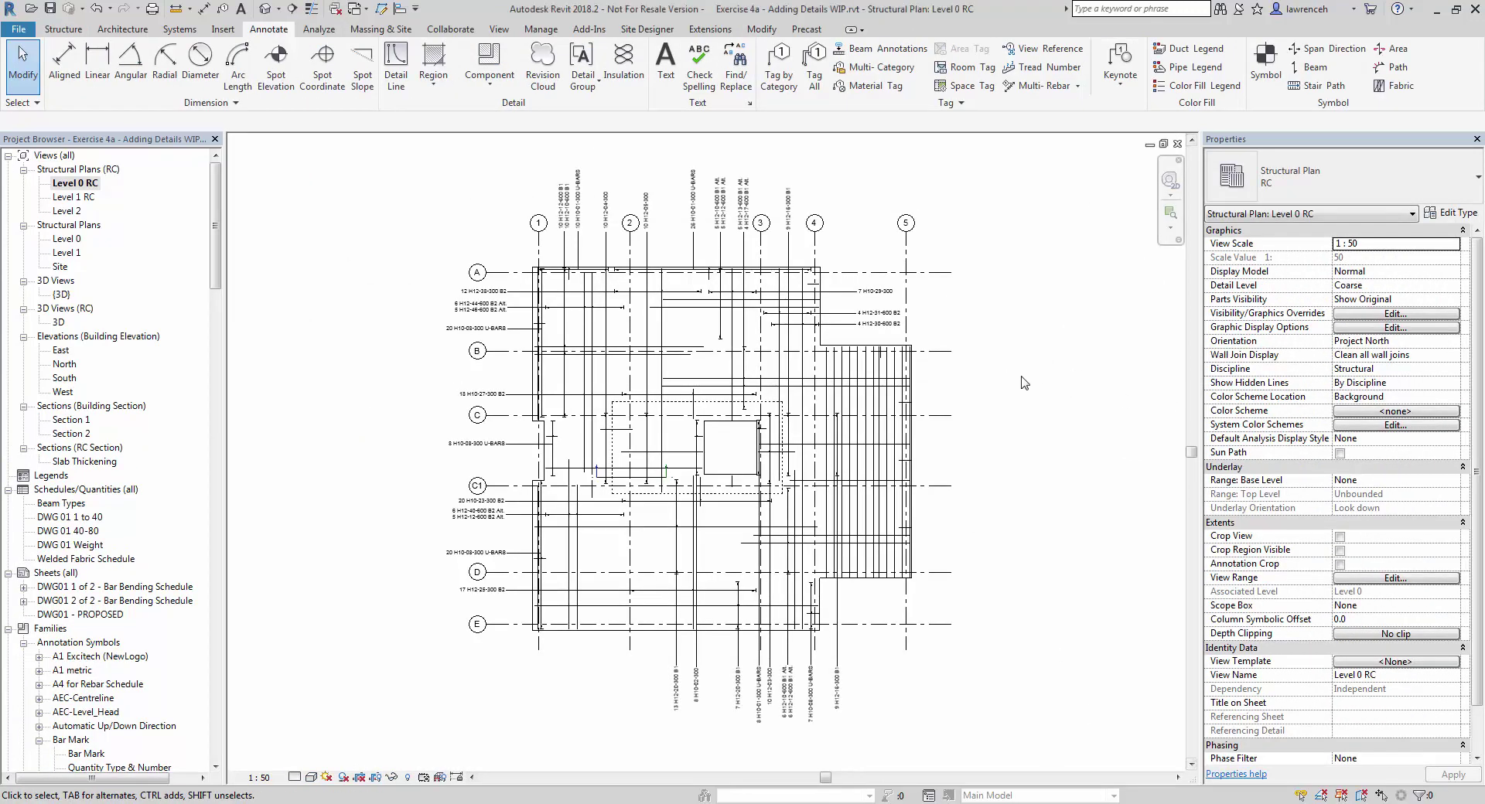
pyautogui.scroll(10, 889, 382)
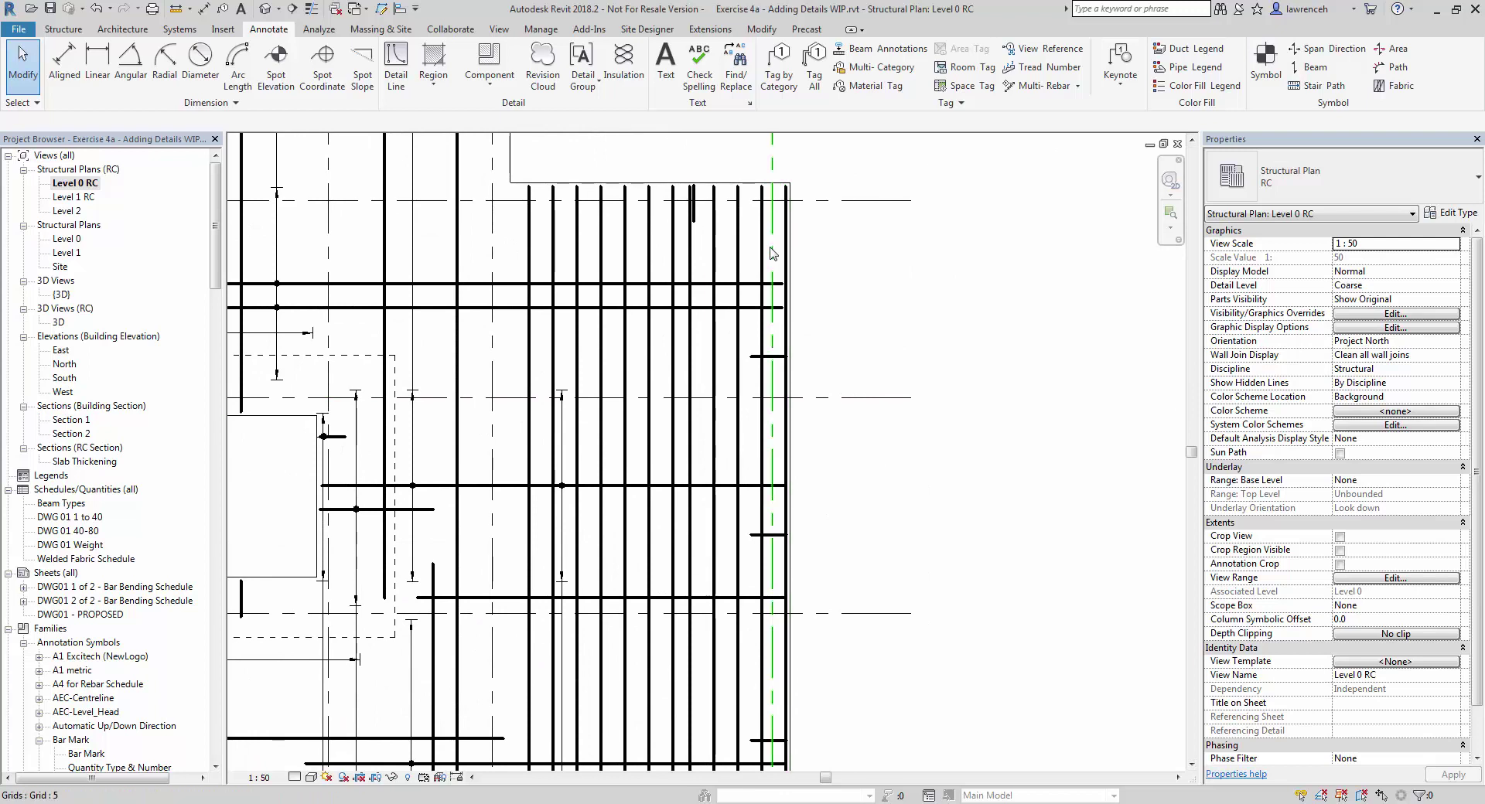
# Step: Select the three vertical H12 bar sets near the slab edge and set their presentation to Show Middle
pyautogui.click(762, 248)
pyautogui.keyDown('ctrl'); pyautogui.click(674, 251); pyautogui.keyUp('ctrl')
pyautogui.keyDown('ctrl'); pyautogui.click(649, 249); pyautogui.keyUp('ctrl')
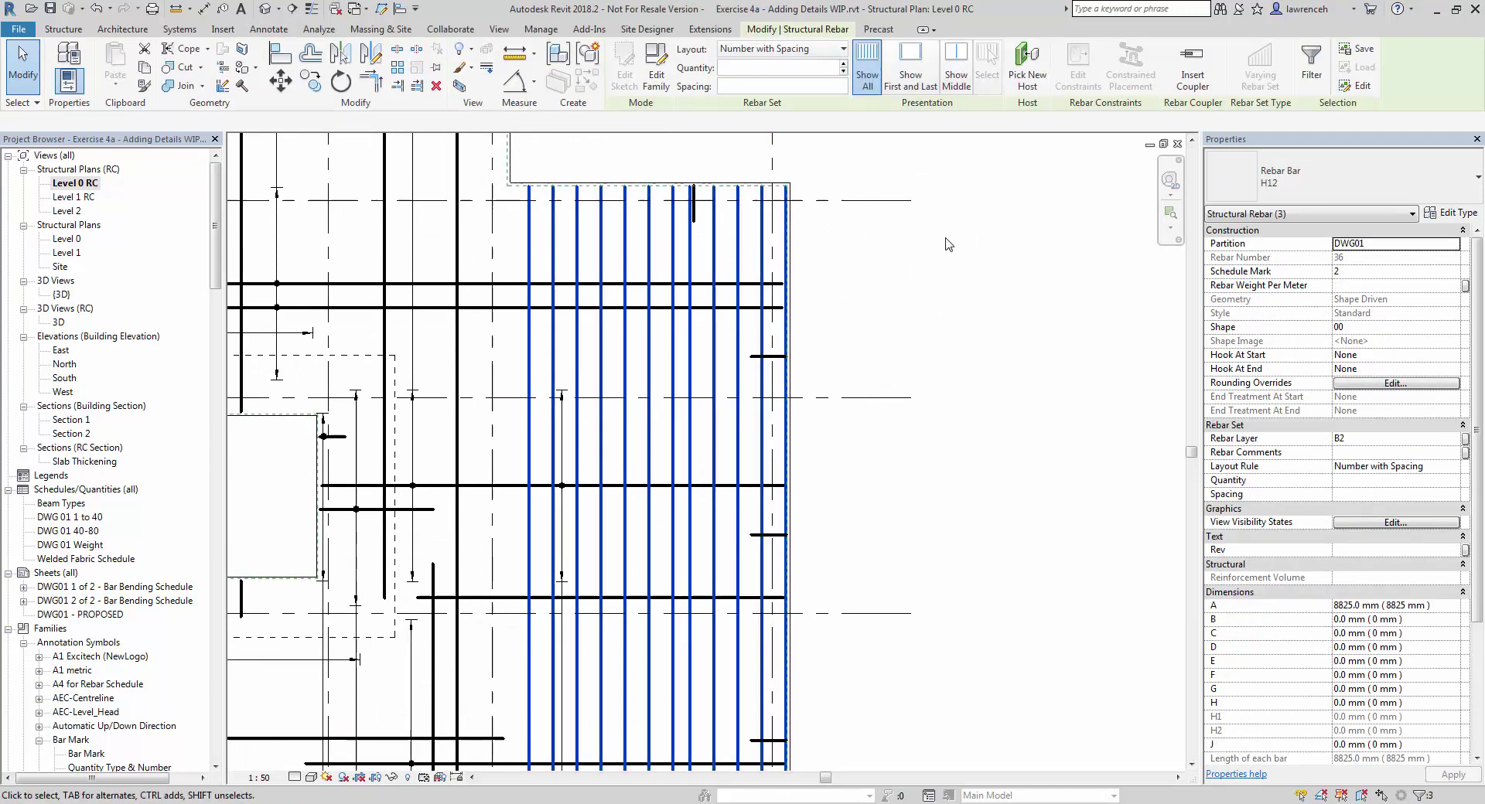
pyautogui.moveTo(948, 242)
pyautogui.mouseDown(button='middle')
pyautogui.moveTo(945, 214)
pyautogui.moveTo(914, 270)
pyautogui.mouseUp(button='middle')
pyautogui.click(956, 72)
pyautogui.click(922, 246)
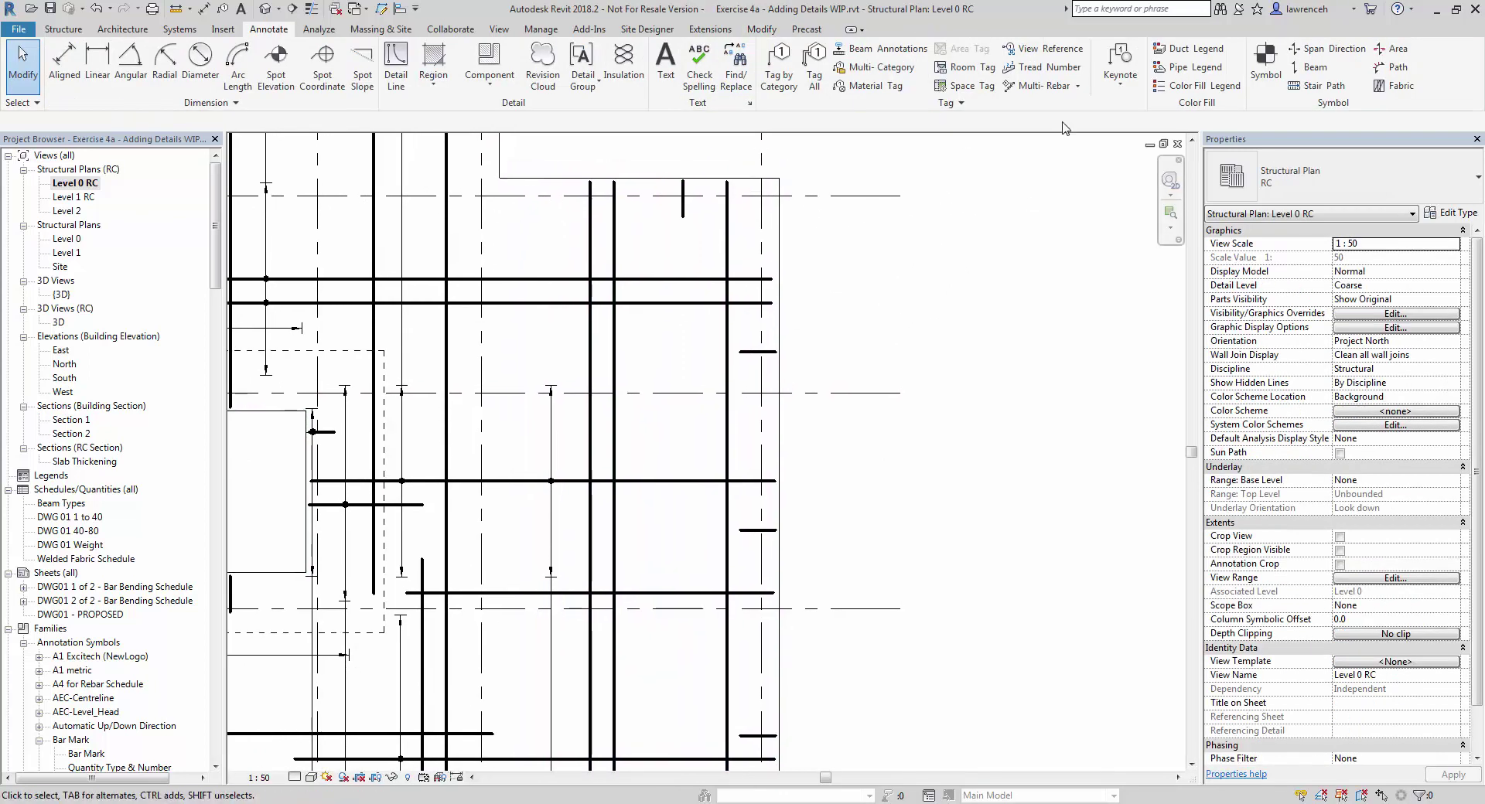
# Step: Add multi-rebar annotations to the two vertical bar sets nearest the slab edge, placing both tags outside the slab
pyautogui.click(1047, 87)
pyautogui.click(727, 279)
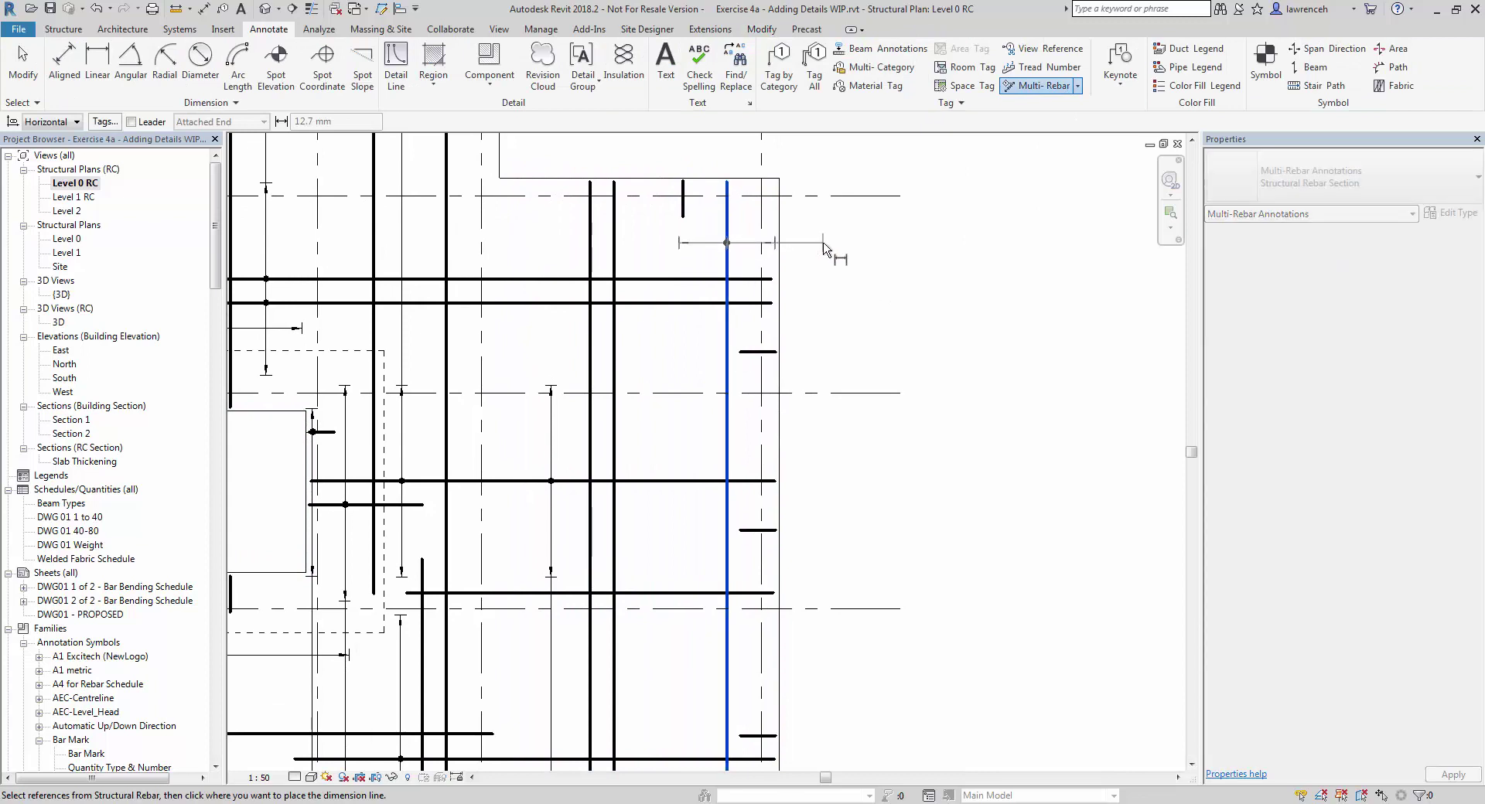
pyautogui.click(860, 257)
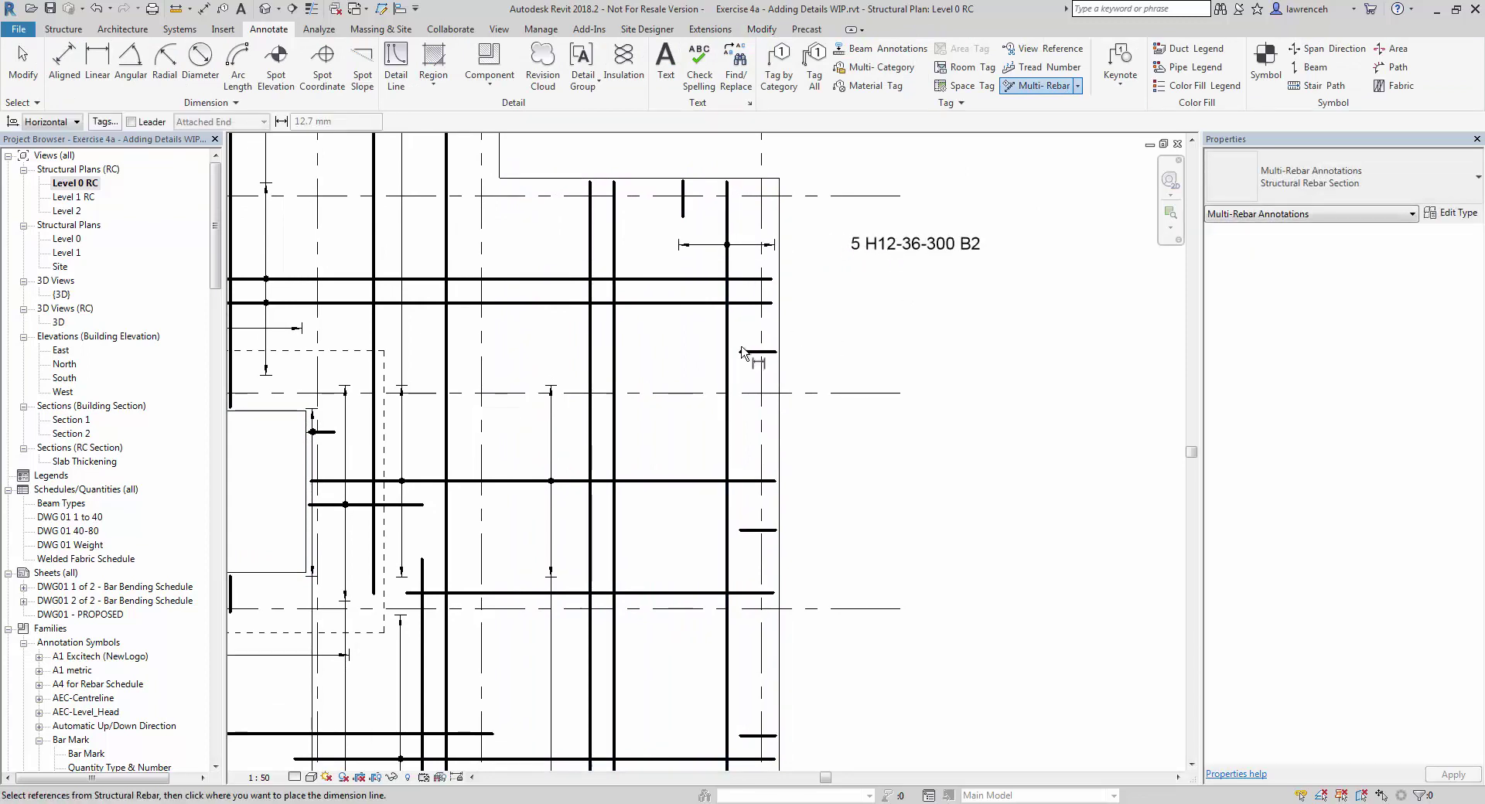
pyautogui.click(614, 337)
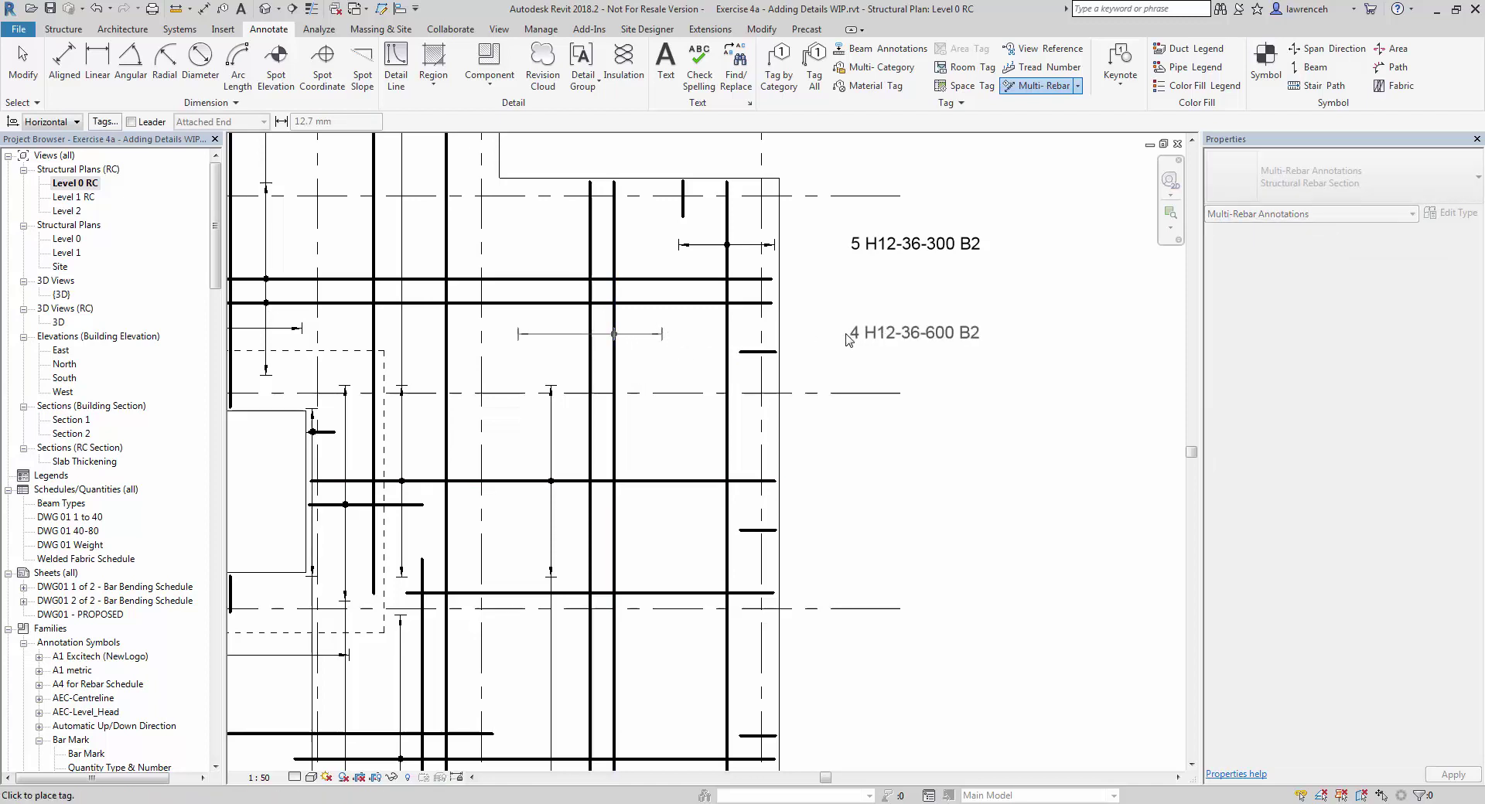
pyautogui.click(848, 340)
# Step: Add multi-rebar annotations to the upper edge U-bars and the remaining vertical bar set, then finish annotating
pyautogui.click(769, 353)
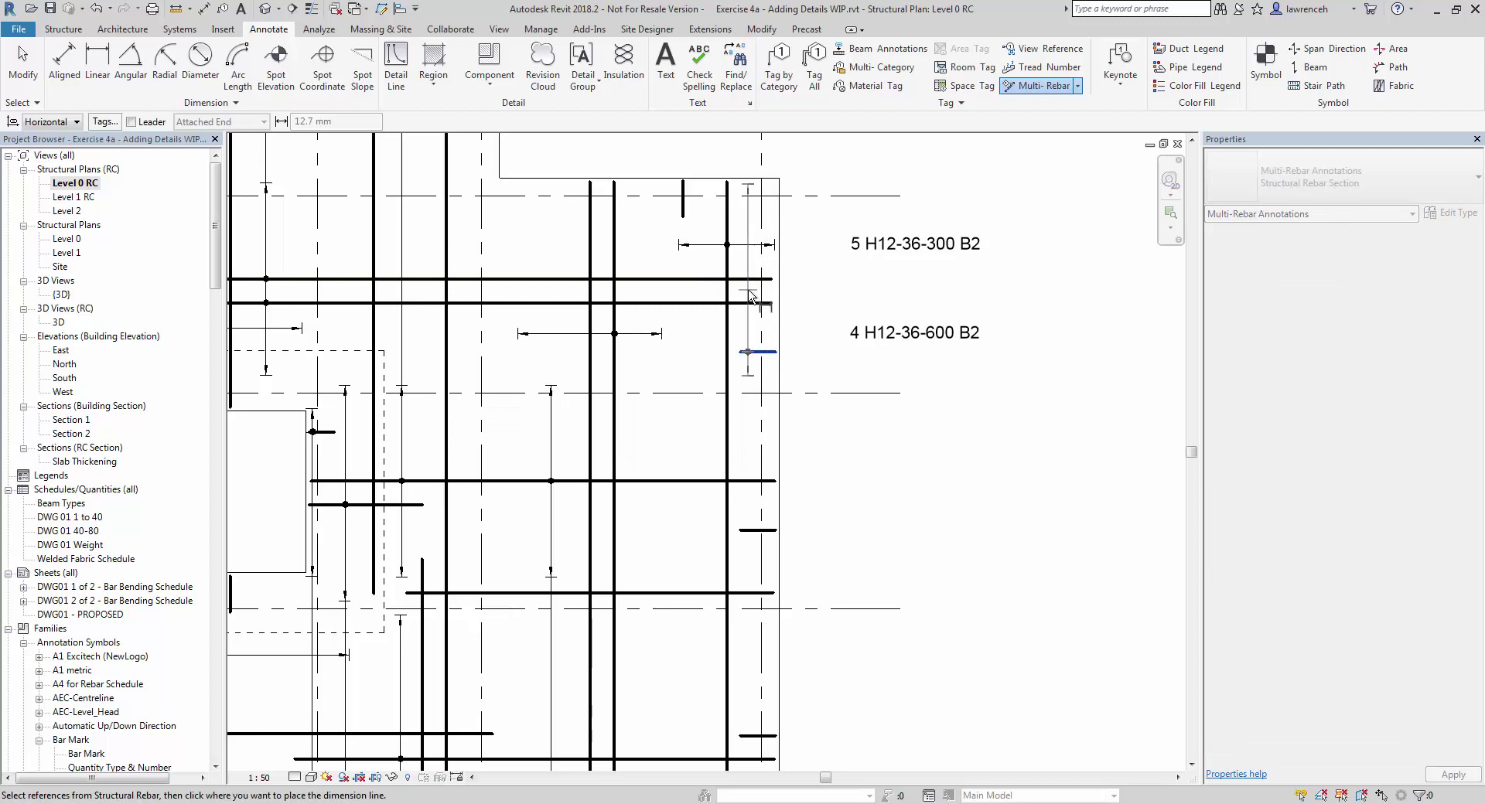
pyautogui.click(751, 292)
pyautogui.moveTo(841, 504); pyautogui.dragTo(846, 478, button='middle')
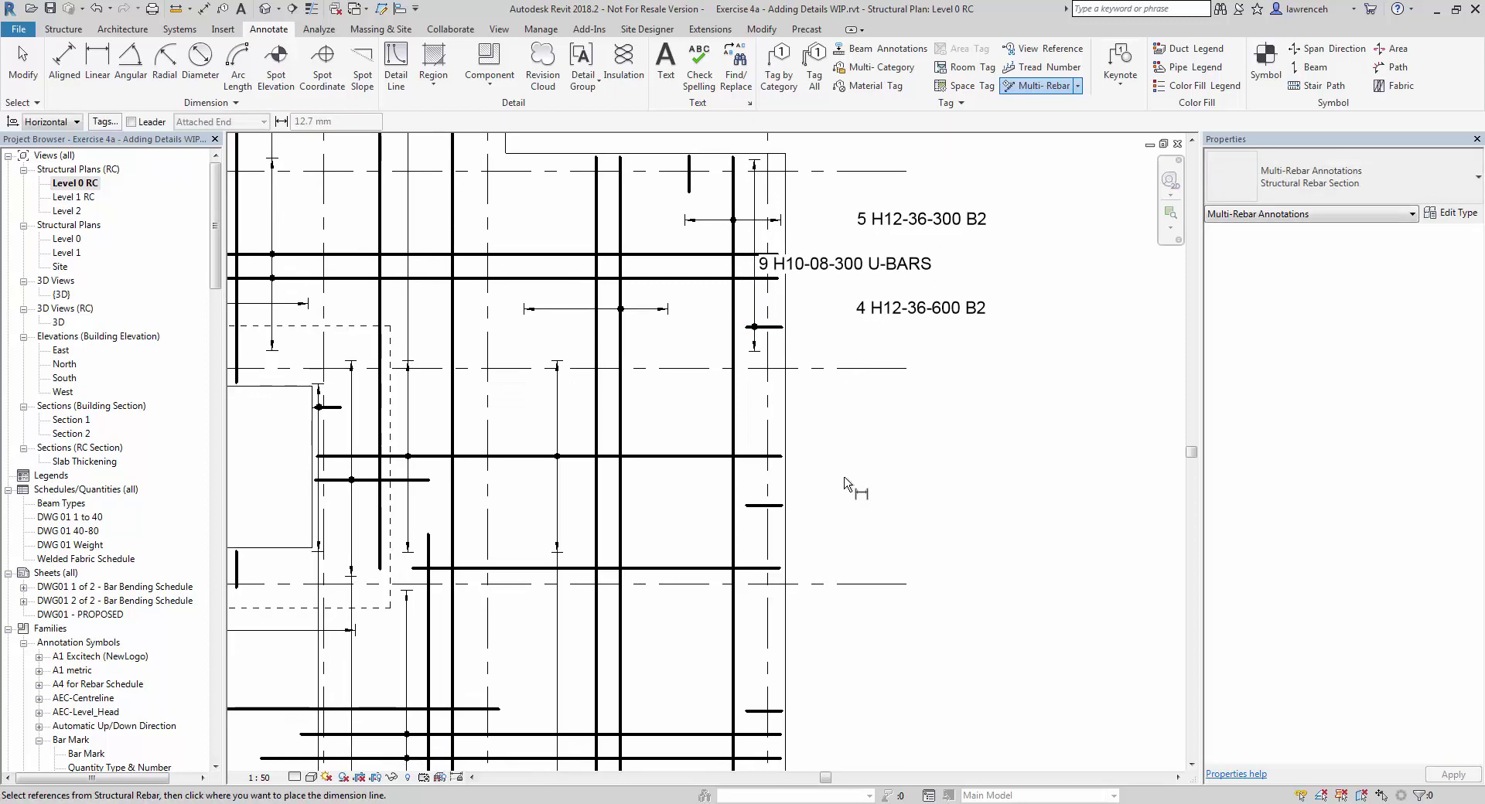
pyautogui.click(602, 529)
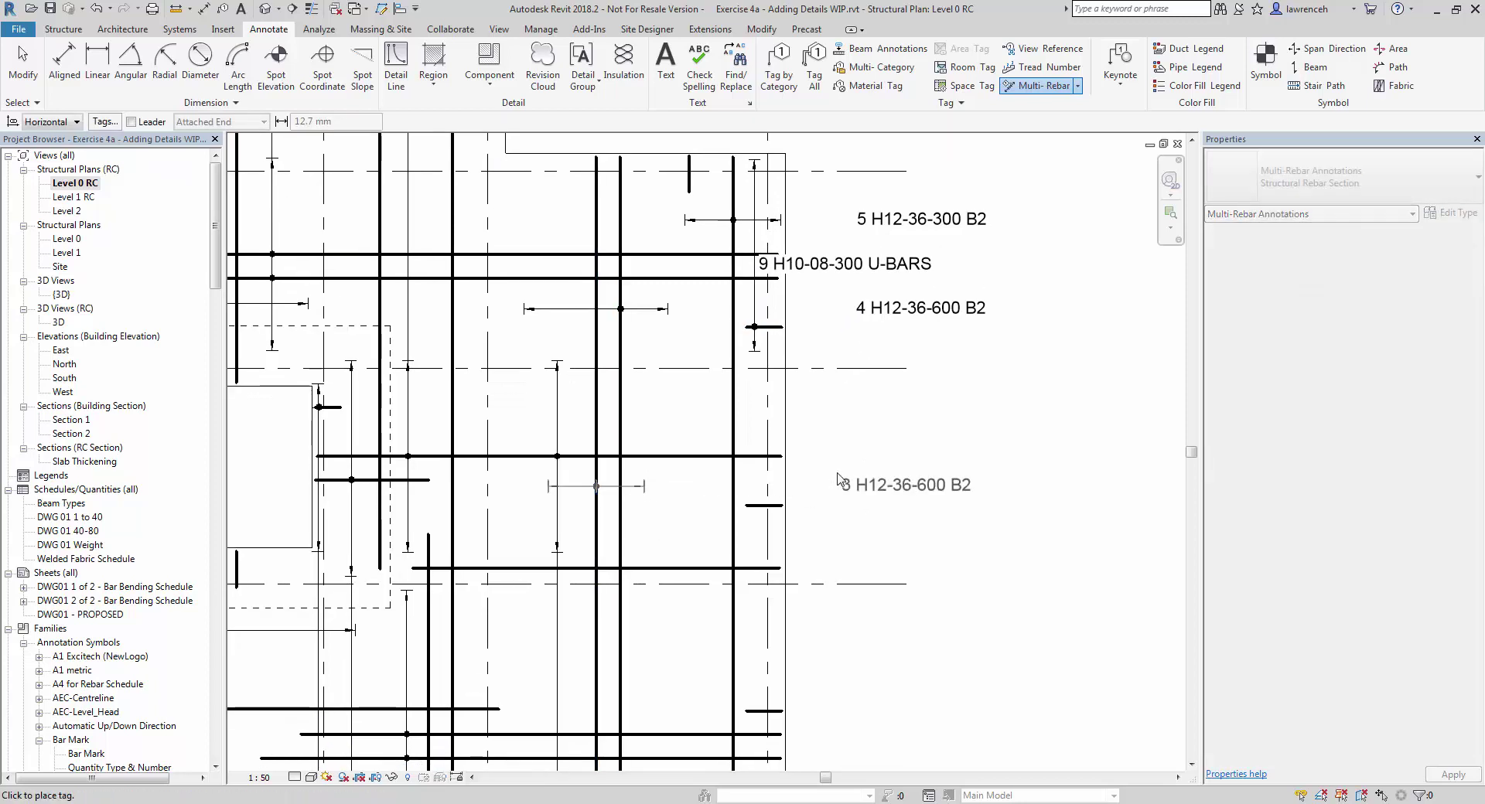
pyautogui.click(848, 480)
pyautogui.press('Escape')
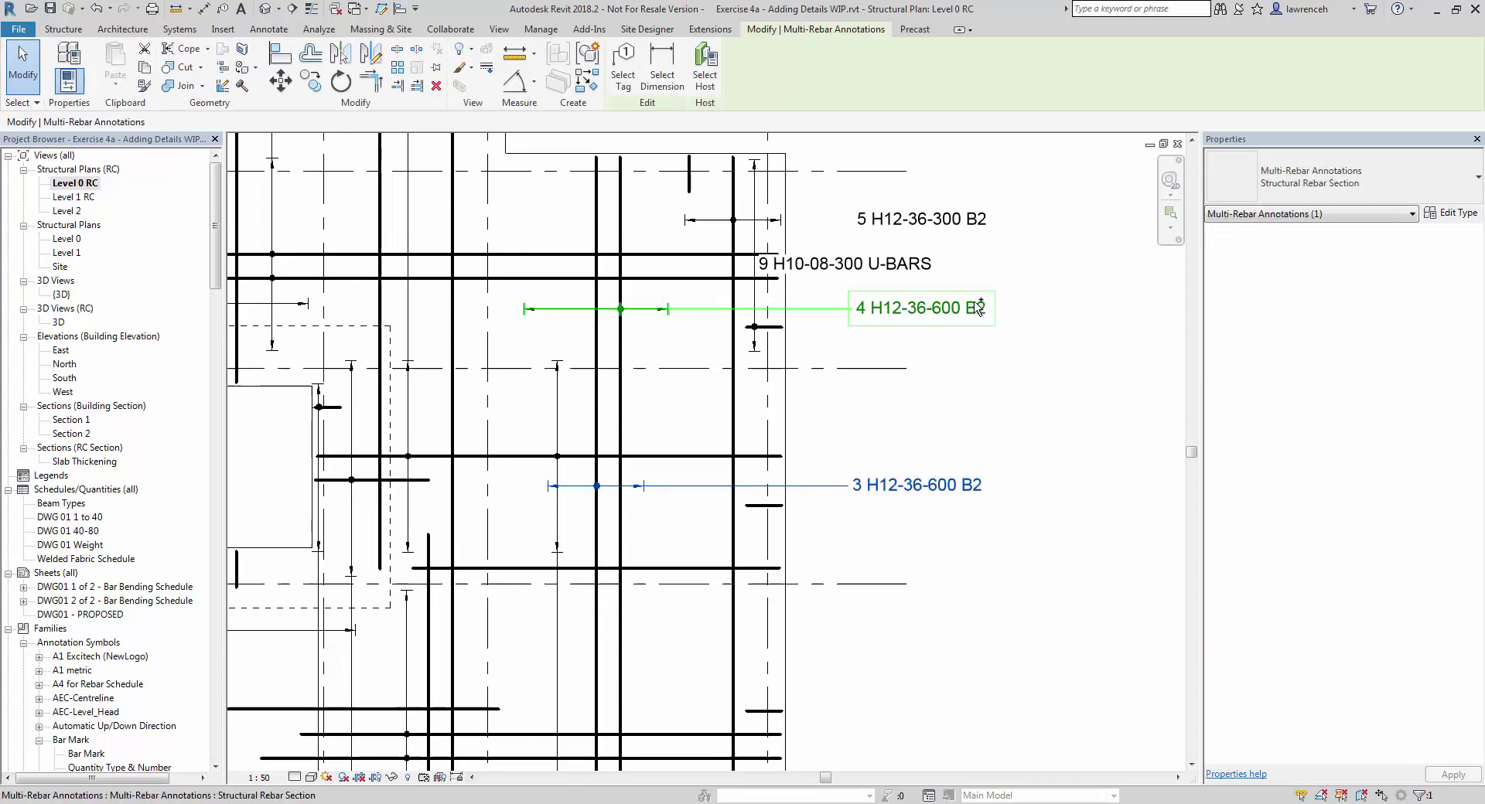
# Step: Select the tags of all four new multi-rebar annotations and turn on their leaders
pyautogui.keyDown('ctrl'); pyautogui.click(921, 308); pyautogui.keyUp('ctrl')
pyautogui.keyDown('ctrl'); pyautogui.click(851, 264); pyautogui.keyUp('ctrl')
pyautogui.keyDown('ctrl'); pyautogui.click(920, 231); pyautogui.keyUp('ctrl')
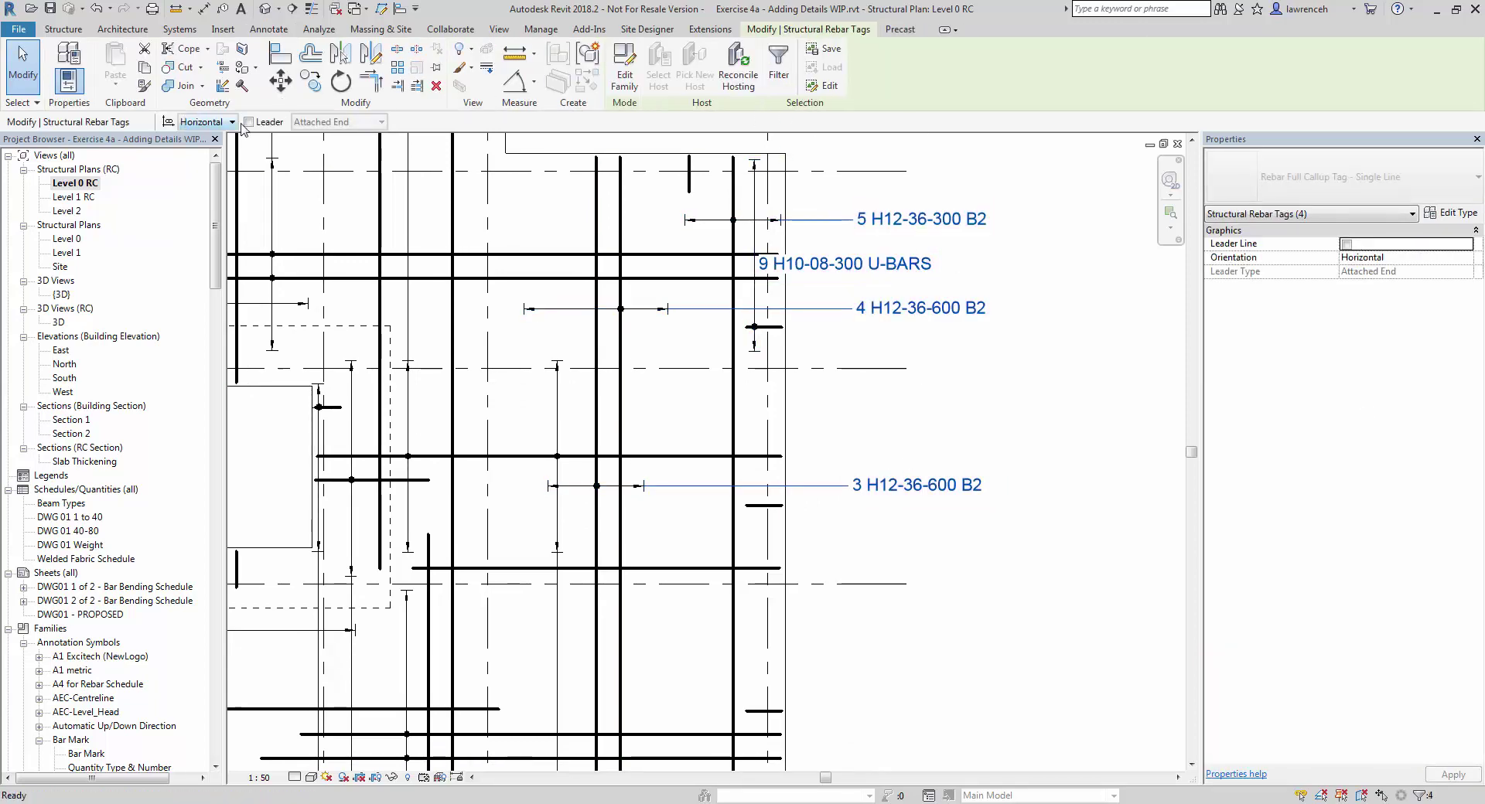
pyautogui.click(1021, 348)
# Step: Align the four rebar tags along their left ends and move them together farther outside the slab edge
pyautogui.scroll(1, 1031, 298)
pyautogui.moveTo(1077, 567); pyautogui.dragTo(915, 188)
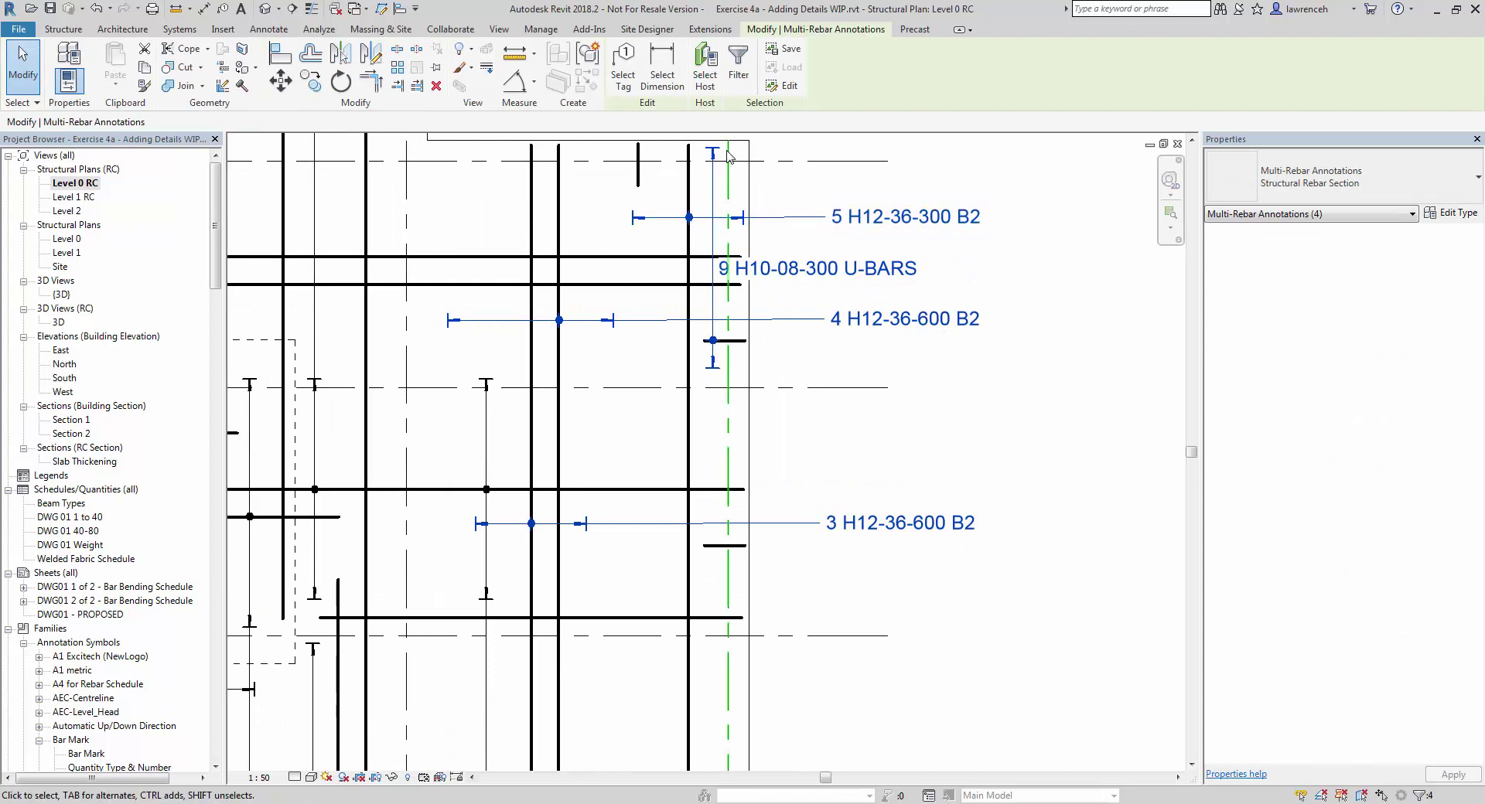
pyautogui.click(602, 32)
pyautogui.click(128, 48)
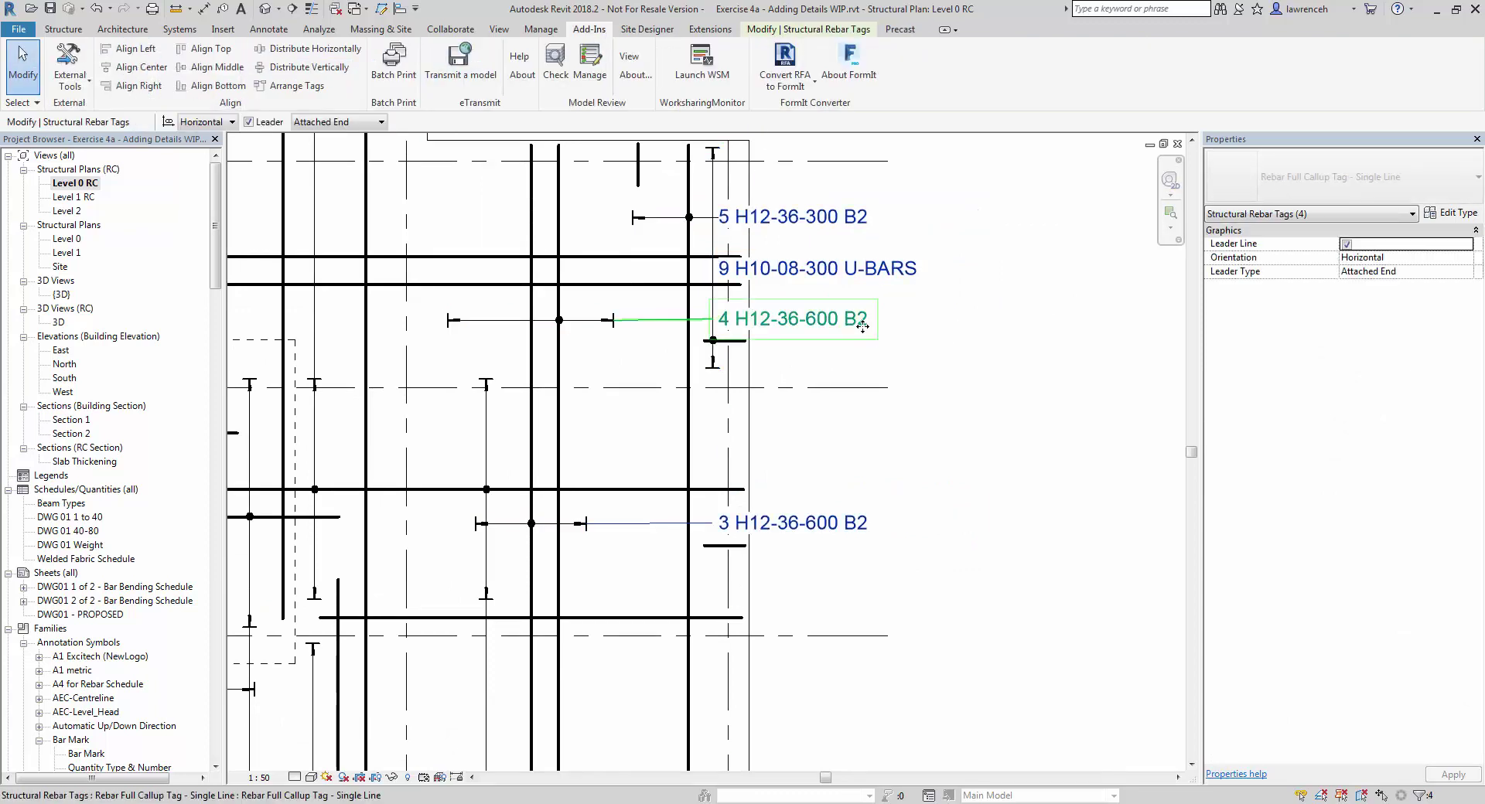
pyautogui.moveTo(862, 325); pyautogui.dragTo(1002, 325)
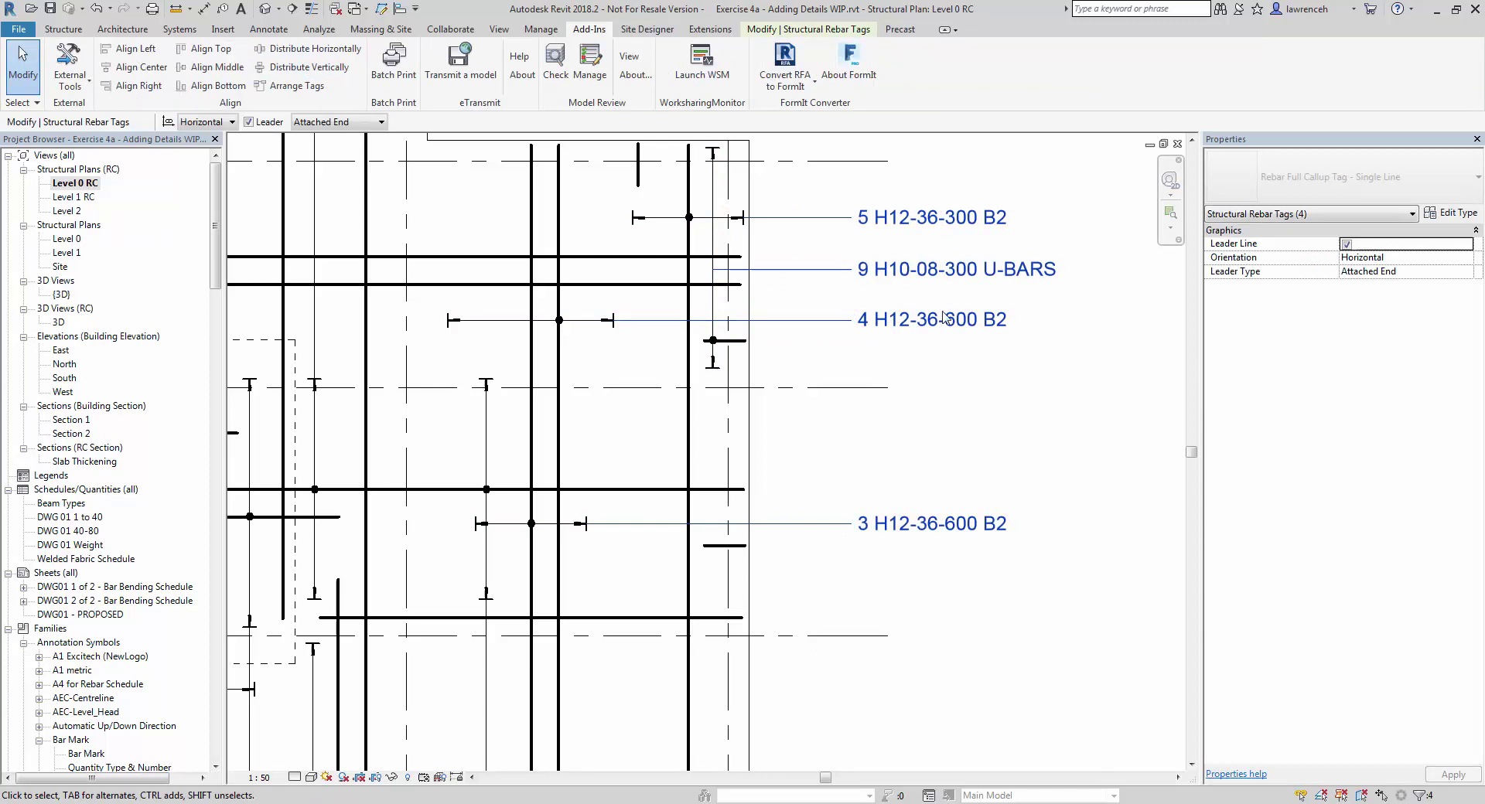
pyautogui.click(995, 218)
pyautogui.scroll(-3, 928, 458)
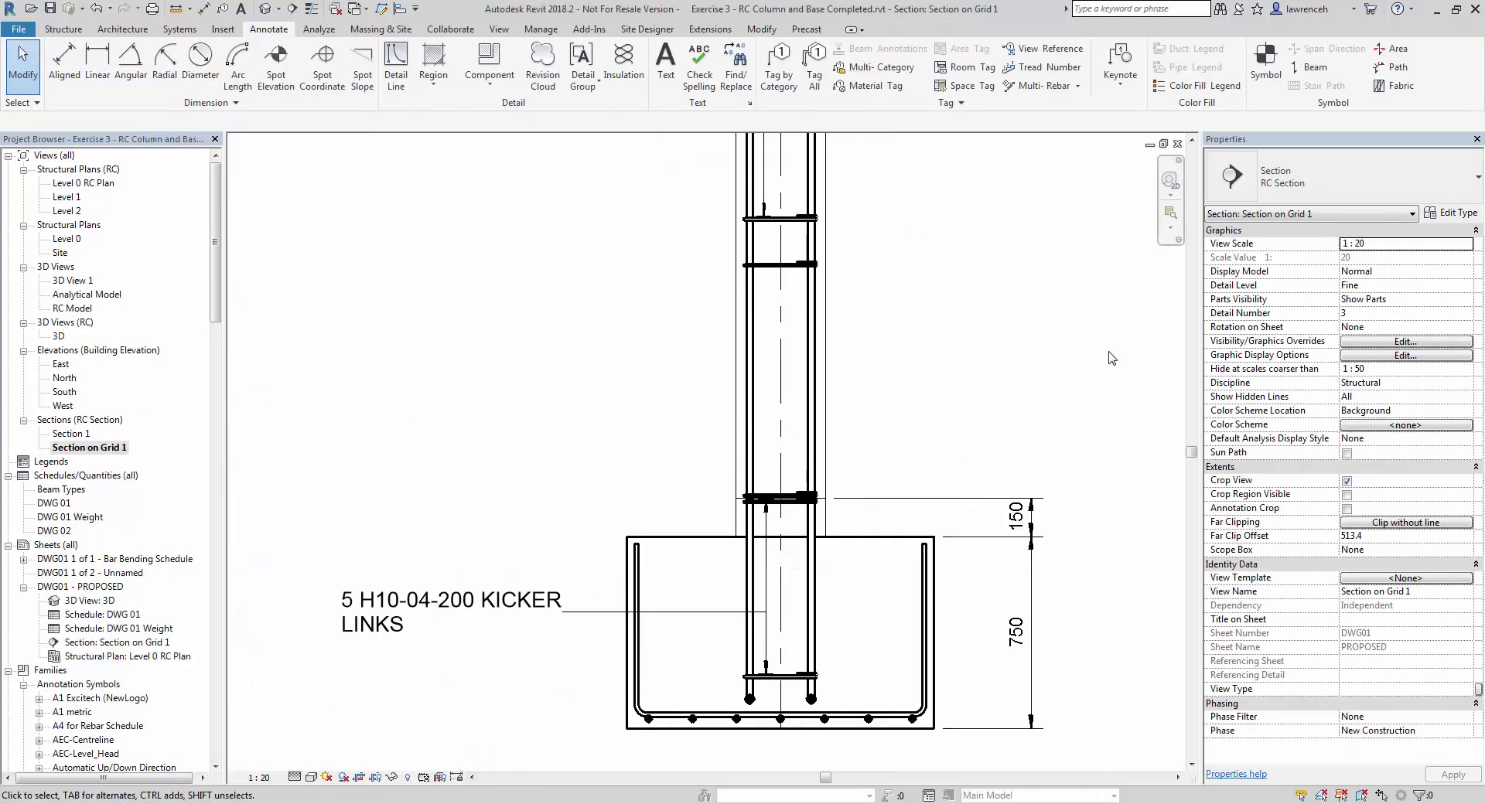
# Step: Start a multi-rebar annotation in the Section on Grid 1 view and set the view's detail level to Coarse
pyautogui.moveTo(1106, 360); pyautogui.dragTo(1056, 169, button='middle')
pyautogui.click(1036, 85)
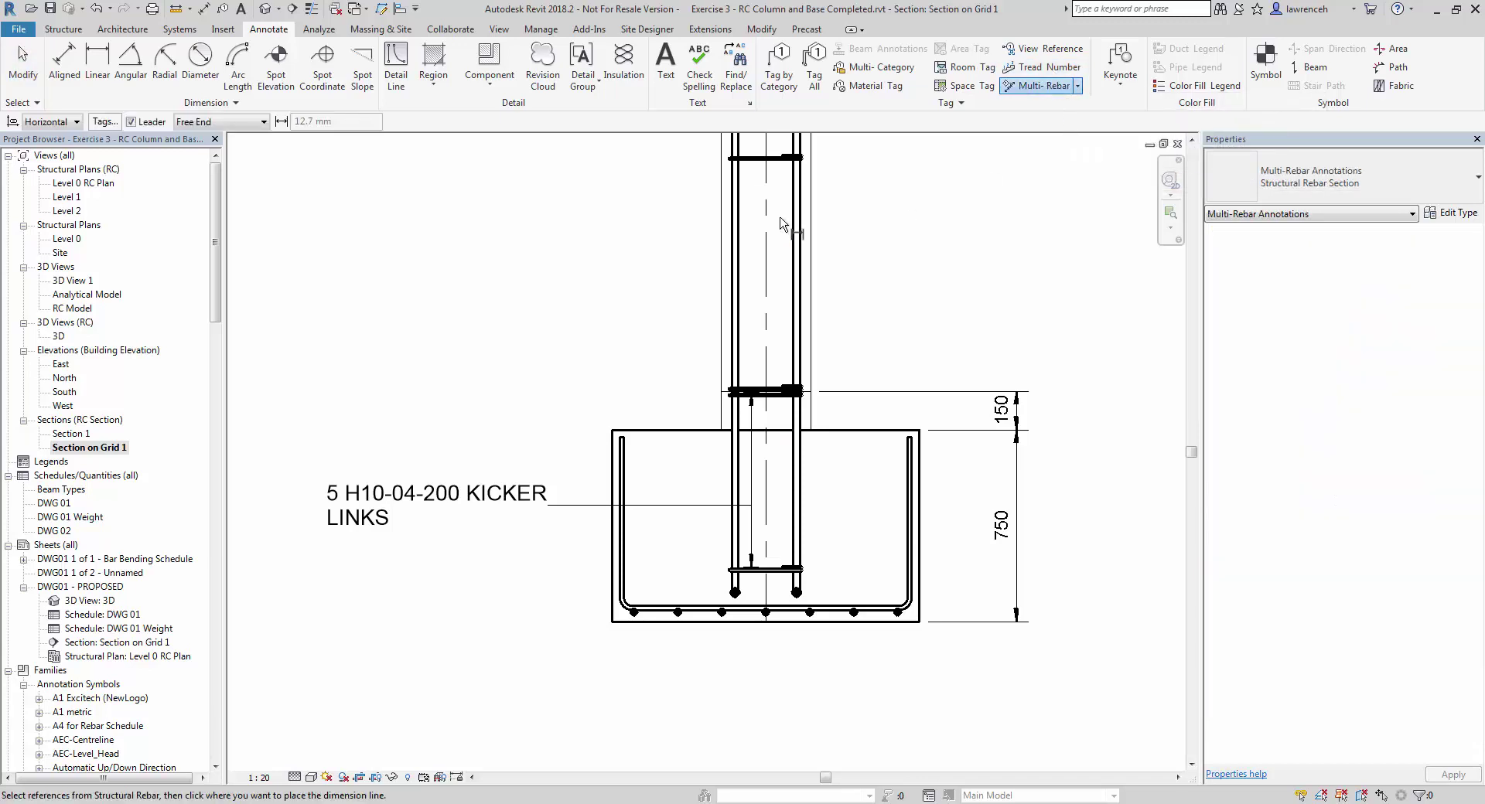
pyautogui.click(272, 779)
pyautogui.click(294, 778)
pyautogui.click(319, 730)
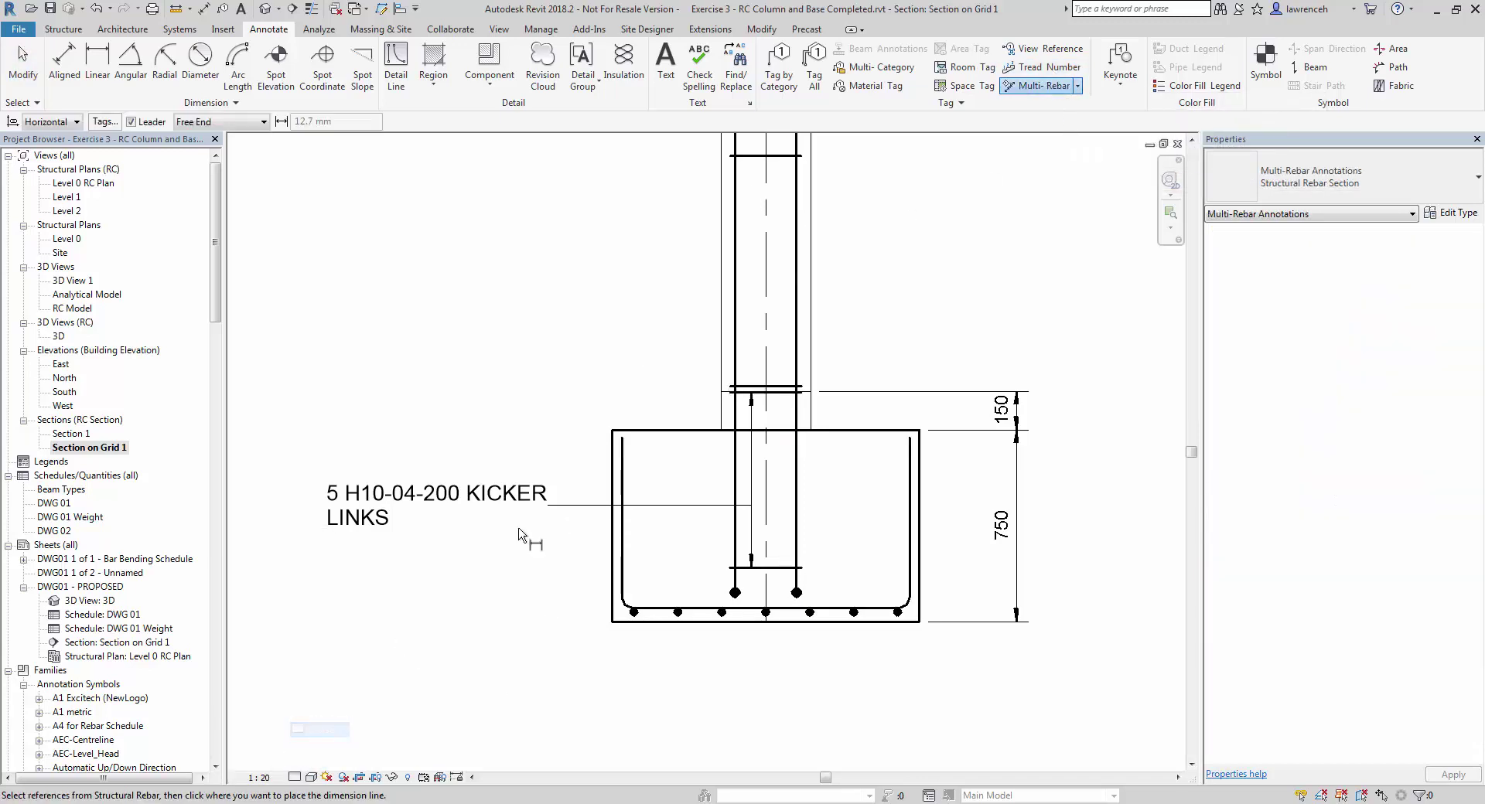
# Step: Annotate the column link set above the kicker, lining up its tag above the kicker links tag, and end the command
pyautogui.moveTo(702, 274); pyautogui.dragTo(711, 290, button='middle')
pyautogui.click(799, 176)
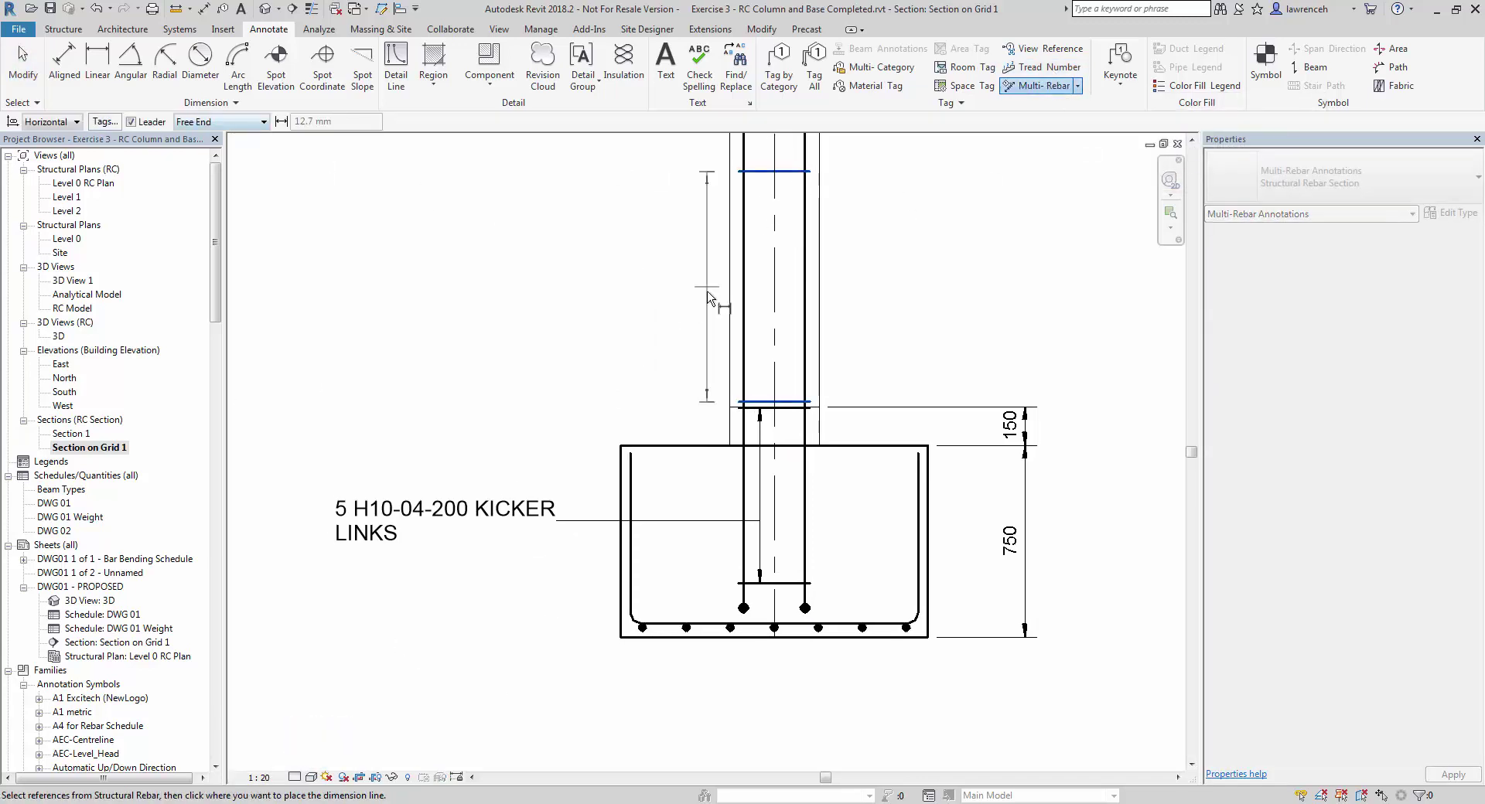
pyautogui.click(761, 306)
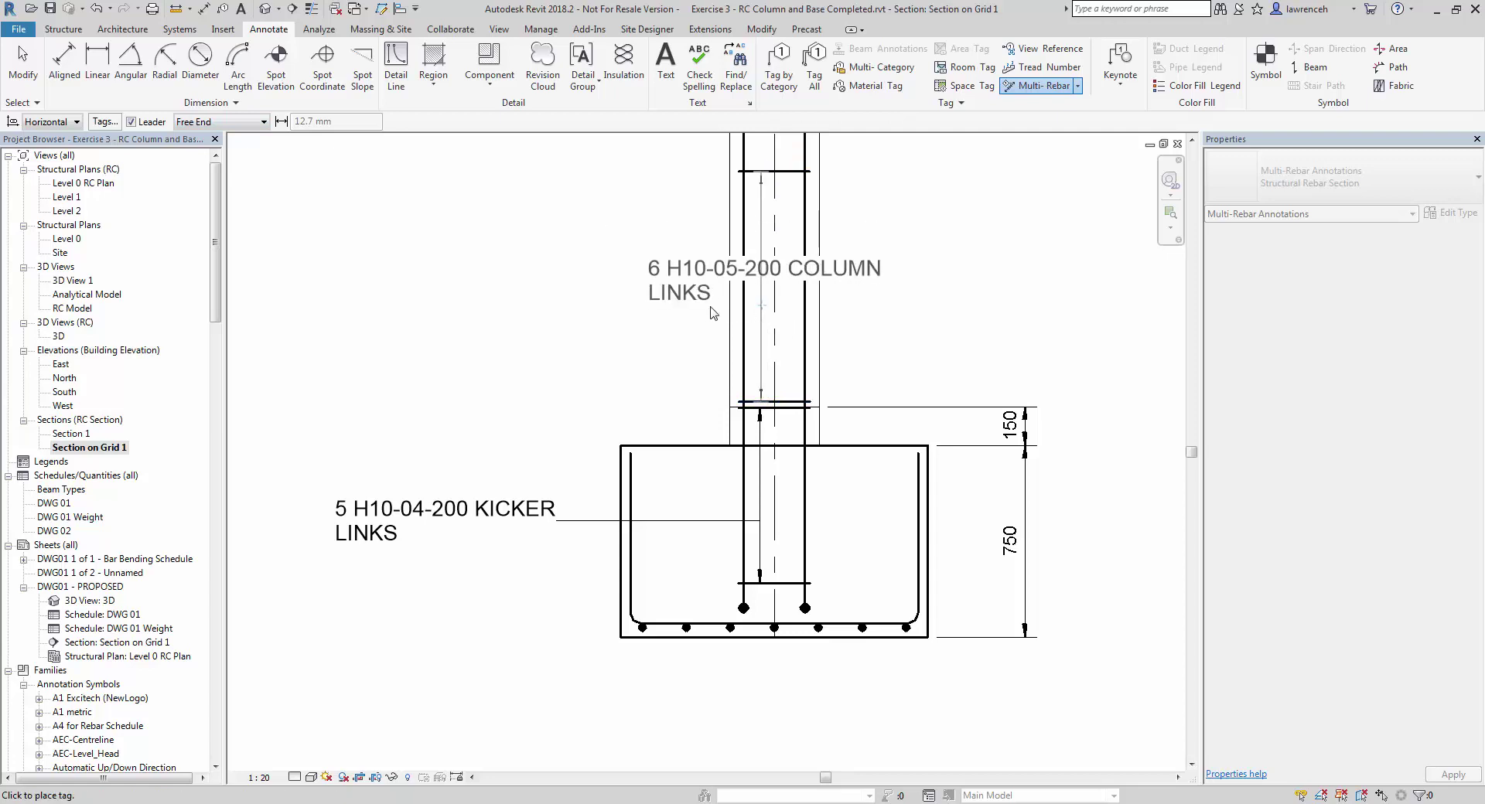
pyautogui.click(570, 306)
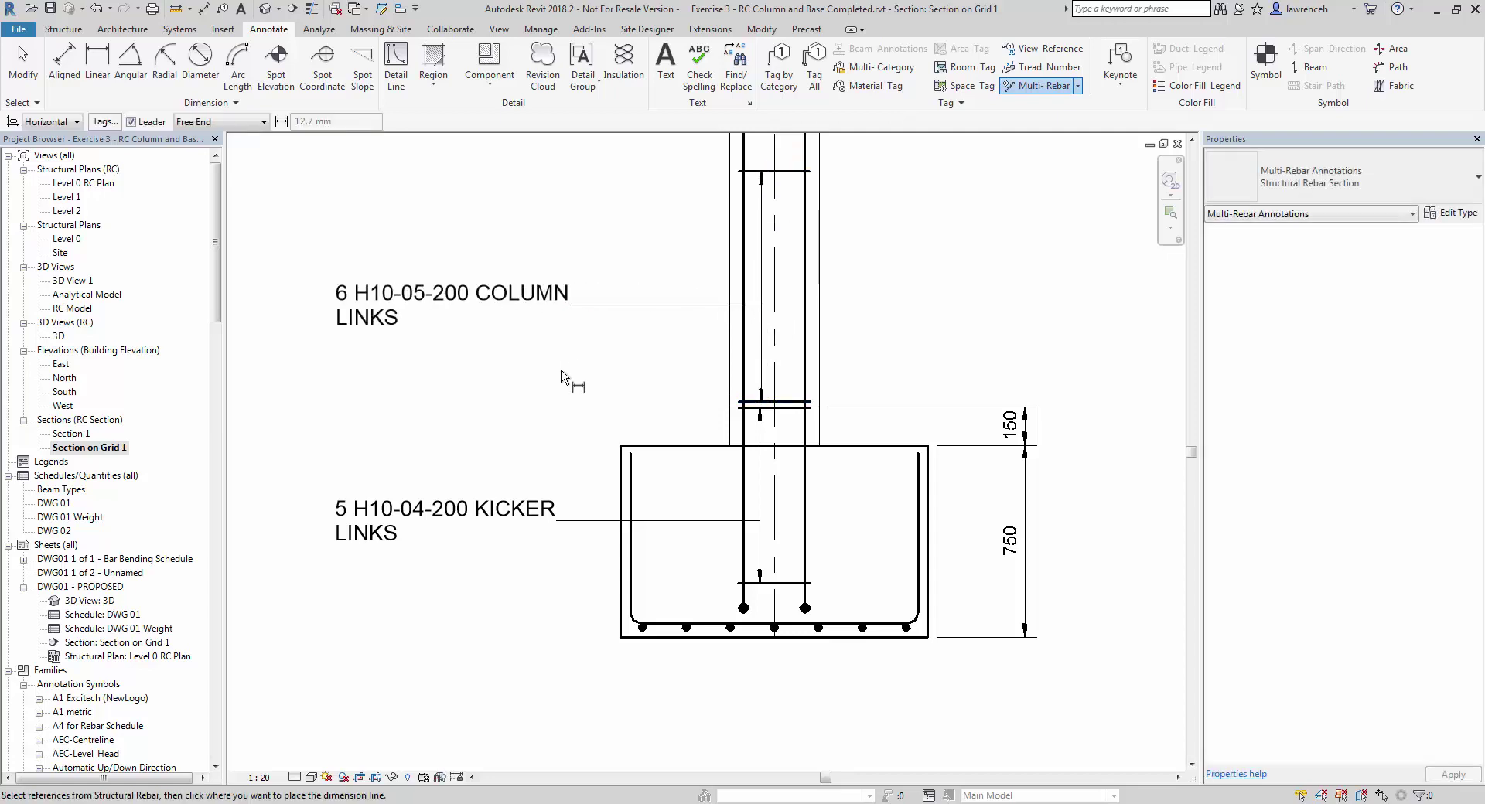
pyautogui.rightClick(574, 222)
pyautogui.rightClick(601, 222)
pyautogui.click(609, 233)
pyautogui.moveTo(394, 282); pyautogui.dragTo(399, 339, button='middle')
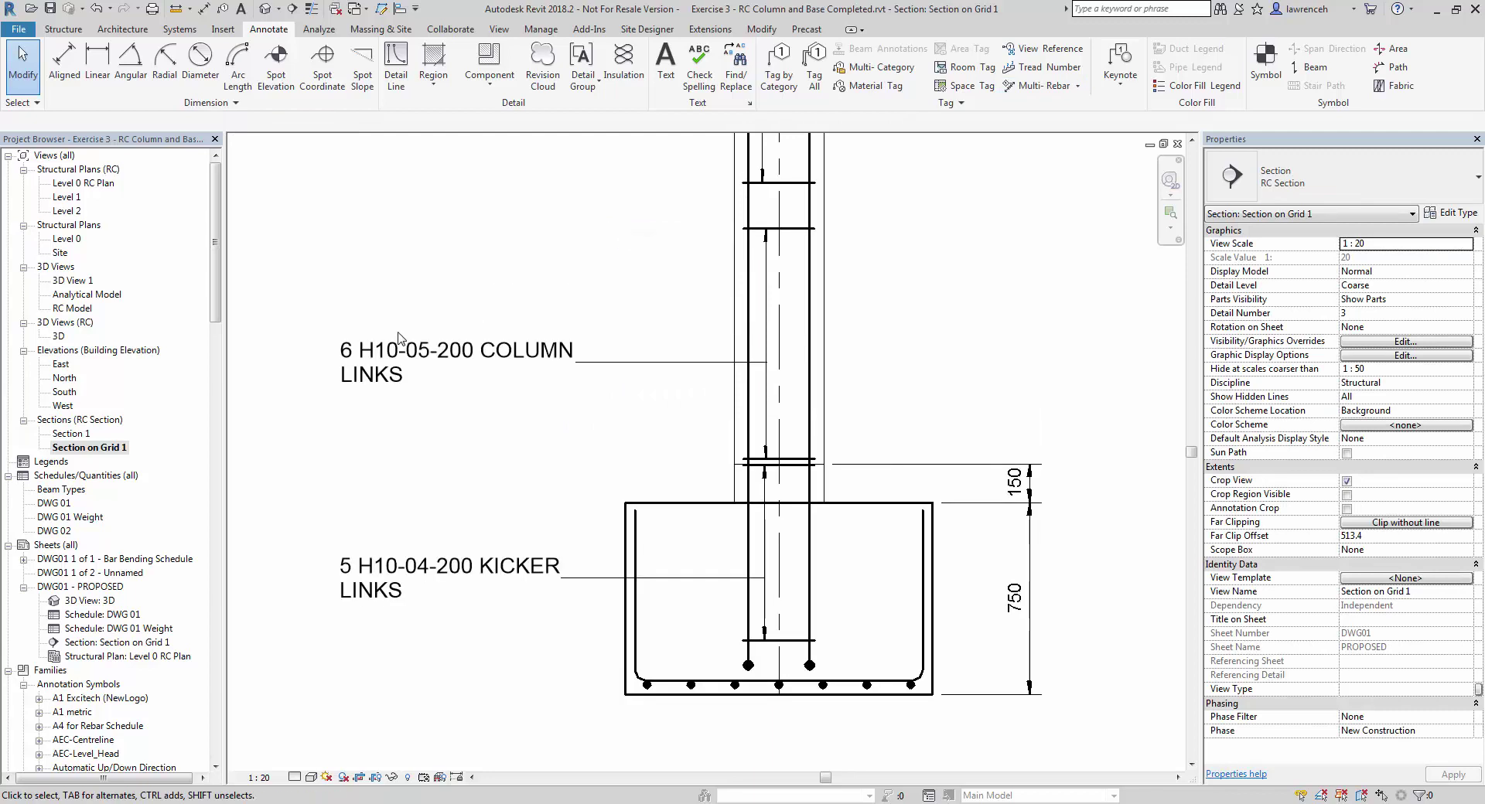
# Step: Try shortening the lower column link set from its upper end to four links
pyautogui.click(802, 234)
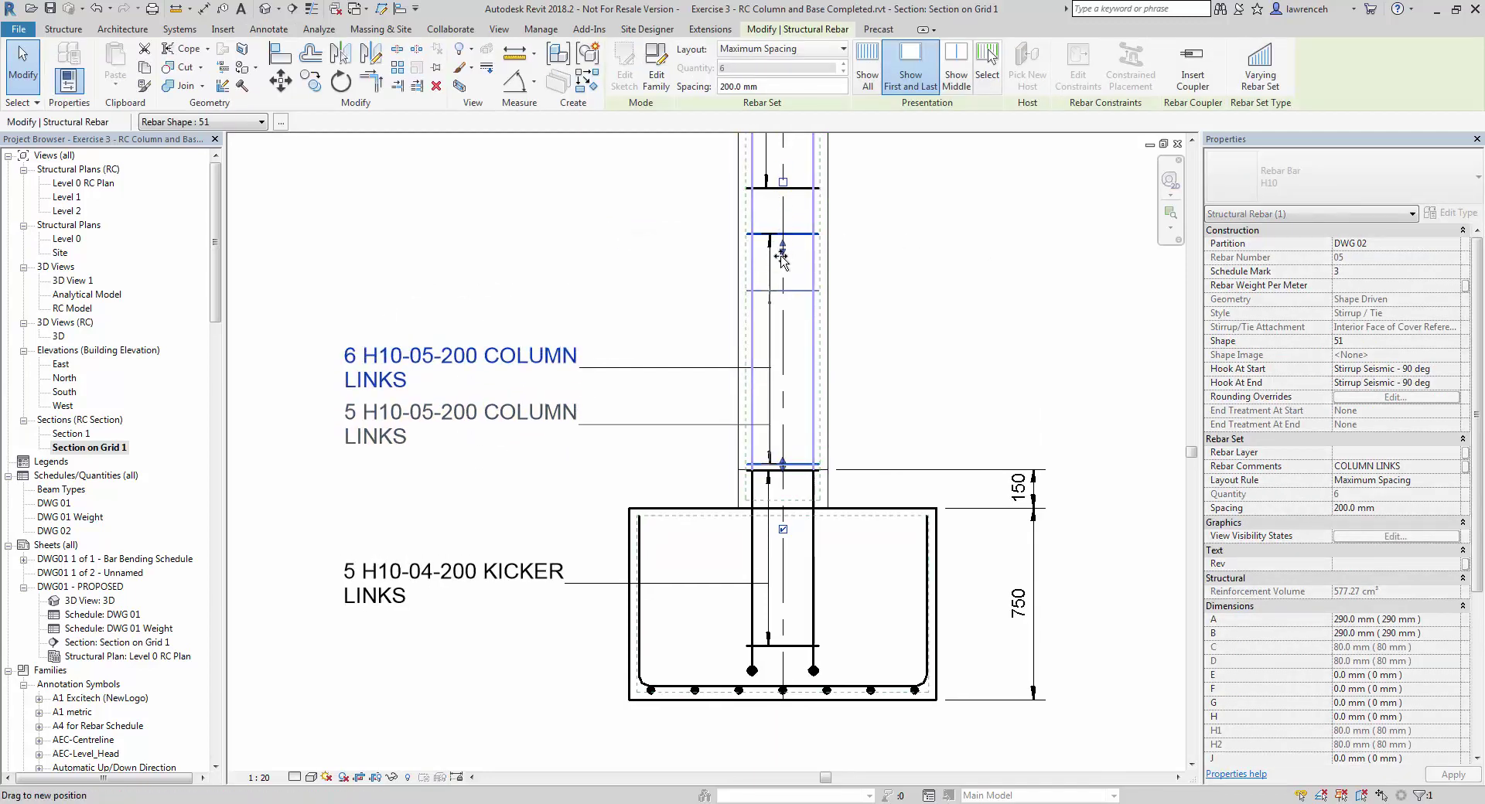
pyautogui.moveTo(783, 247); pyautogui.dragTo(783, 348)
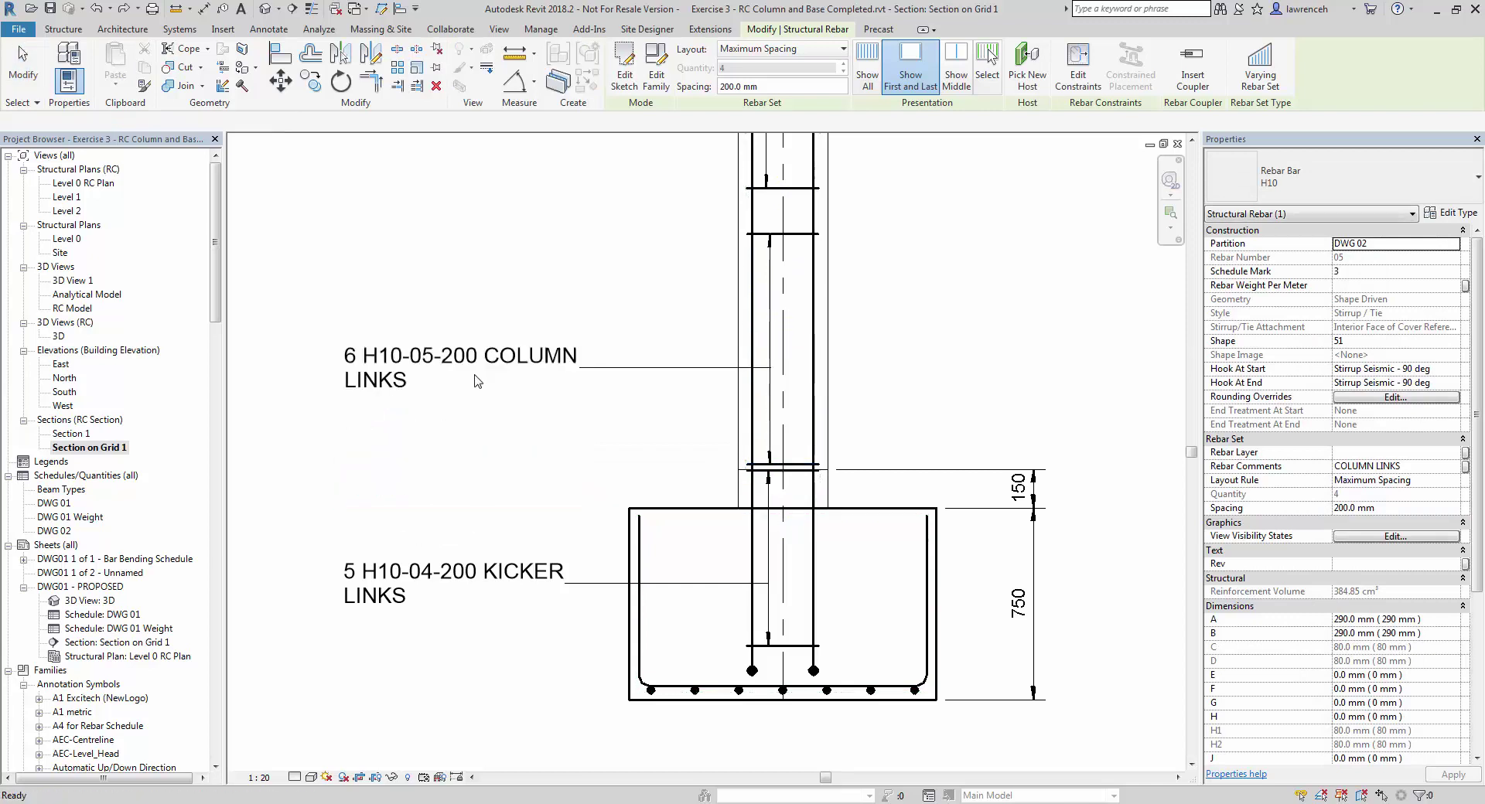
pyautogui.moveTo(442, 476); pyautogui.dragTo(433, 479, button='middle')
# Step: Tag the footing's bottom bars with a leaderless bar mark and position it below the footing under the leftmost bar
pyautogui.click(779, 68)
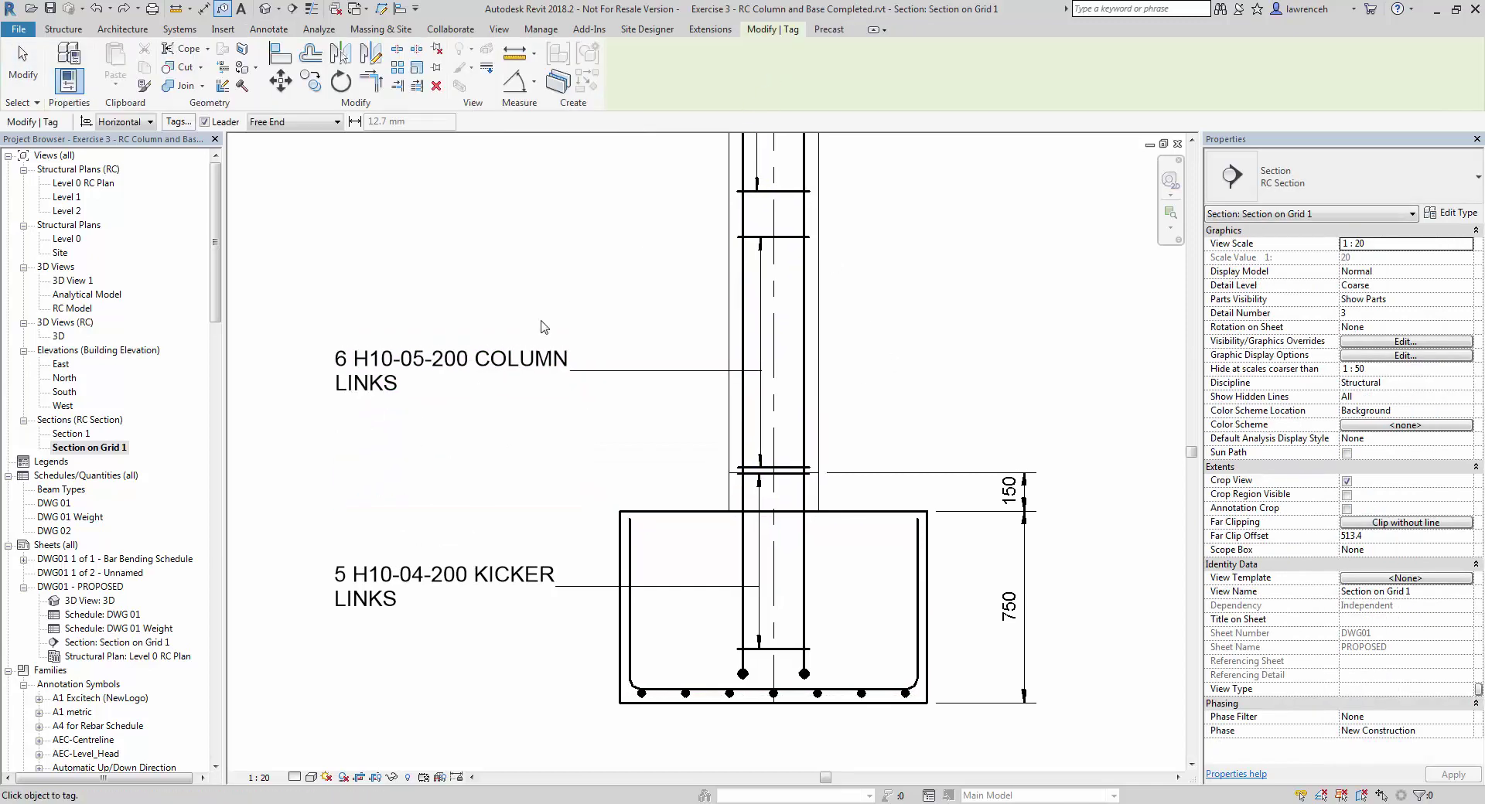
pyautogui.moveTo(541, 321); pyautogui.dragTo(562, 254, button='middle')
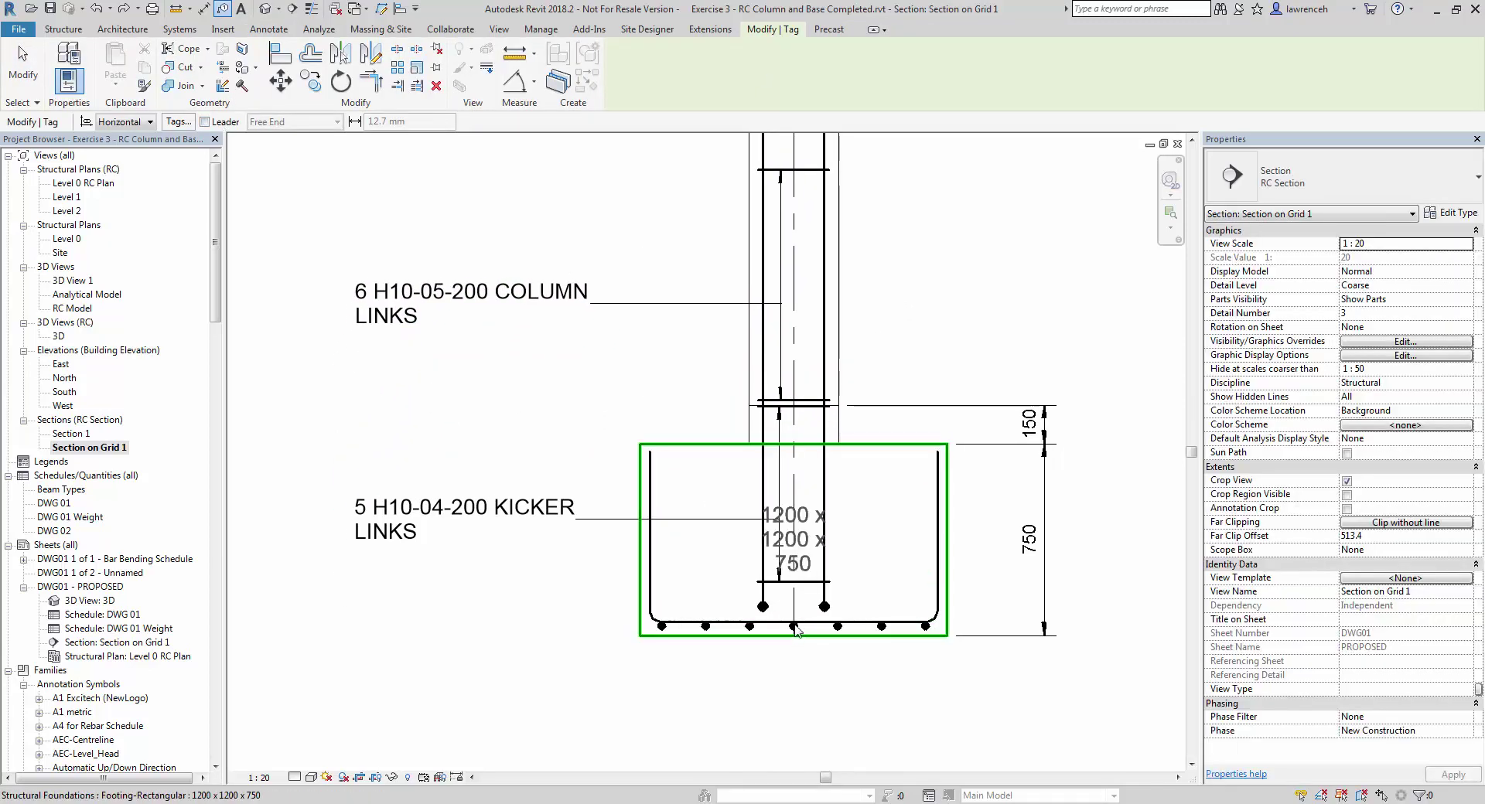
pyautogui.scroll(3, 808, 633)
pyautogui.click(811, 634)
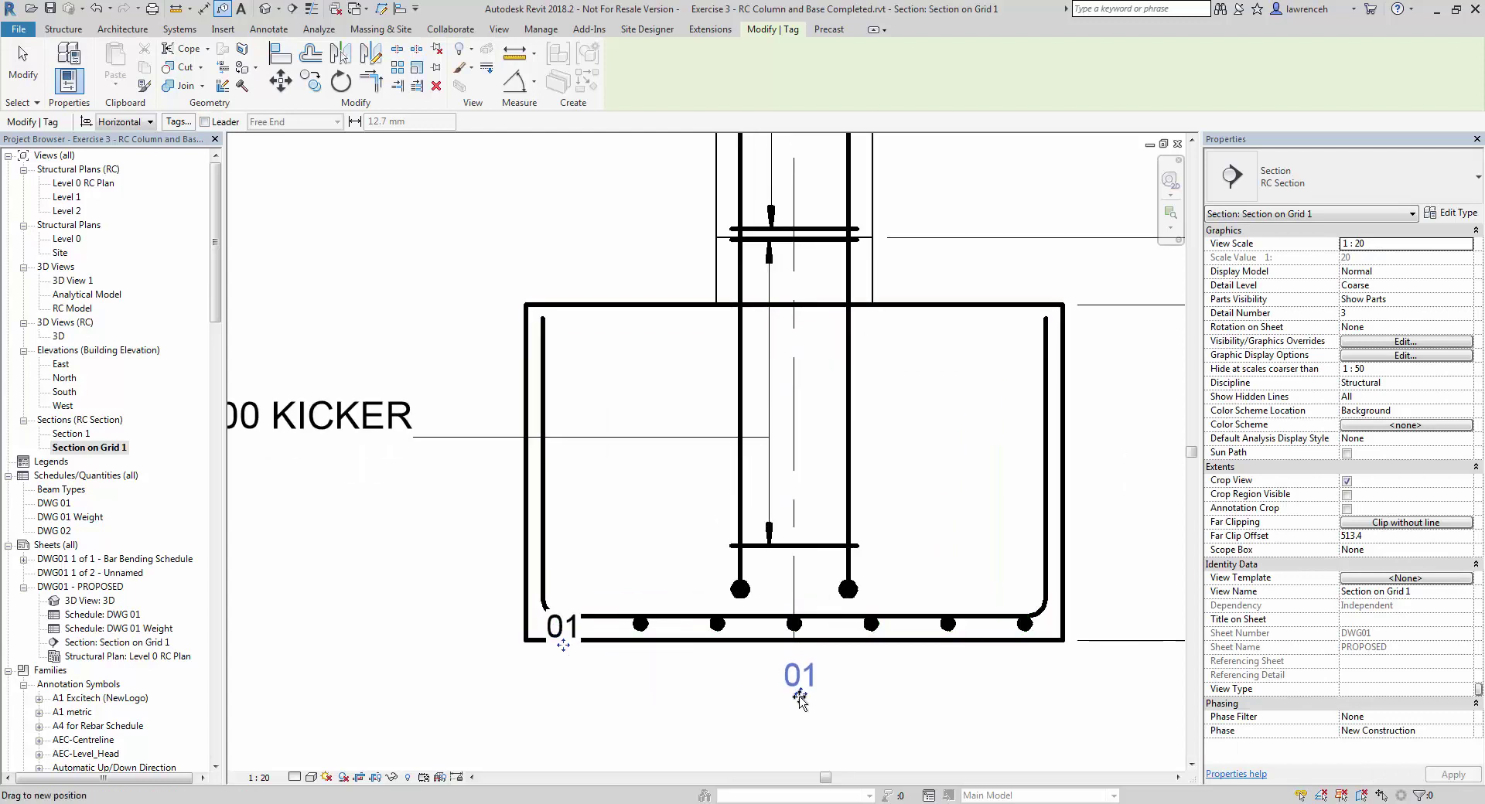
pyautogui.moveTo(801, 700); pyautogui.dragTo(565, 690)
pyautogui.scroll(2, 581, 689)
pyautogui.press('Escape')
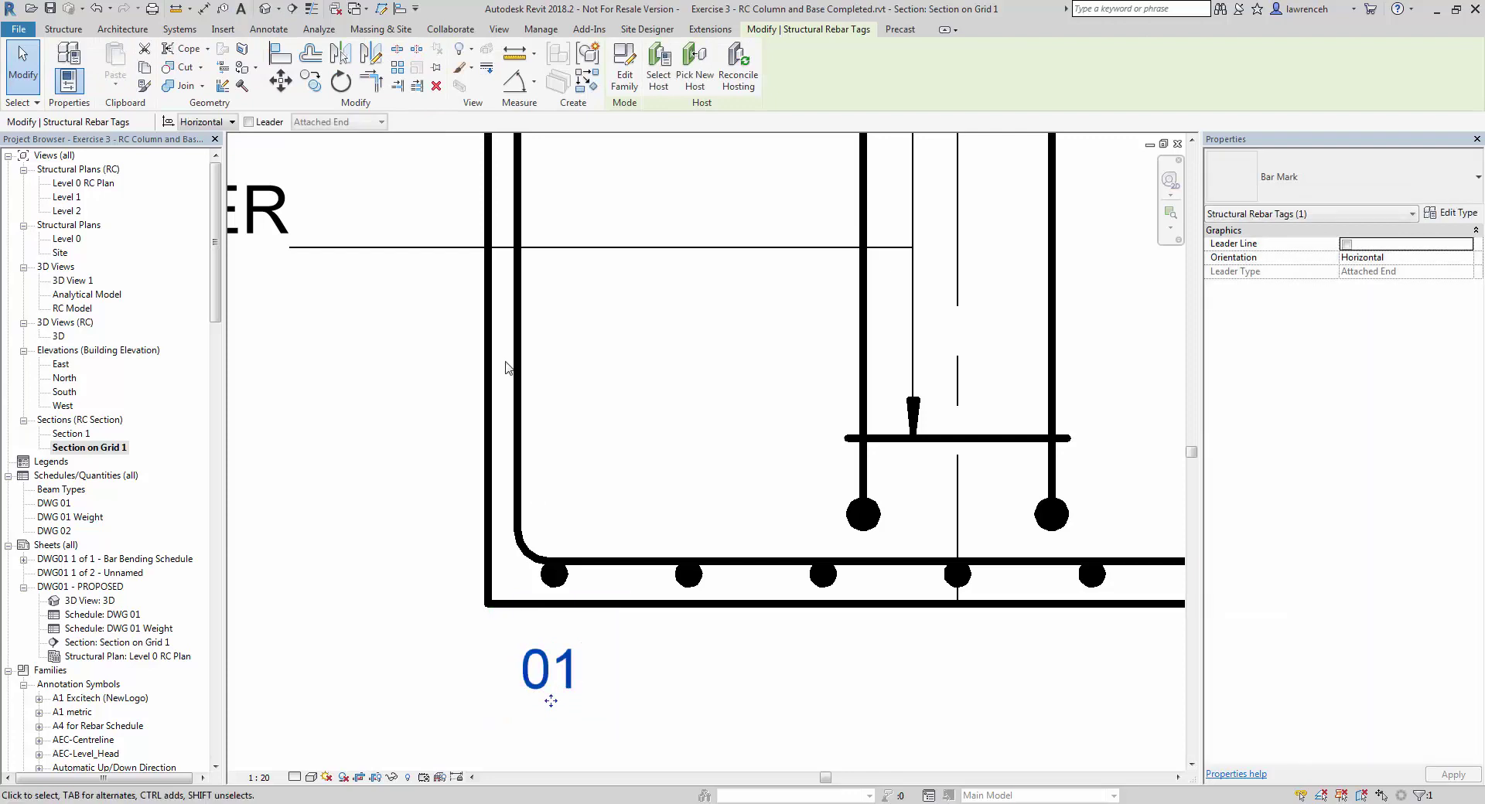
# Step: Copy the bar mark with the Multiple option beneath the next five bottom bars of the footing
pyautogui.click(310, 80)
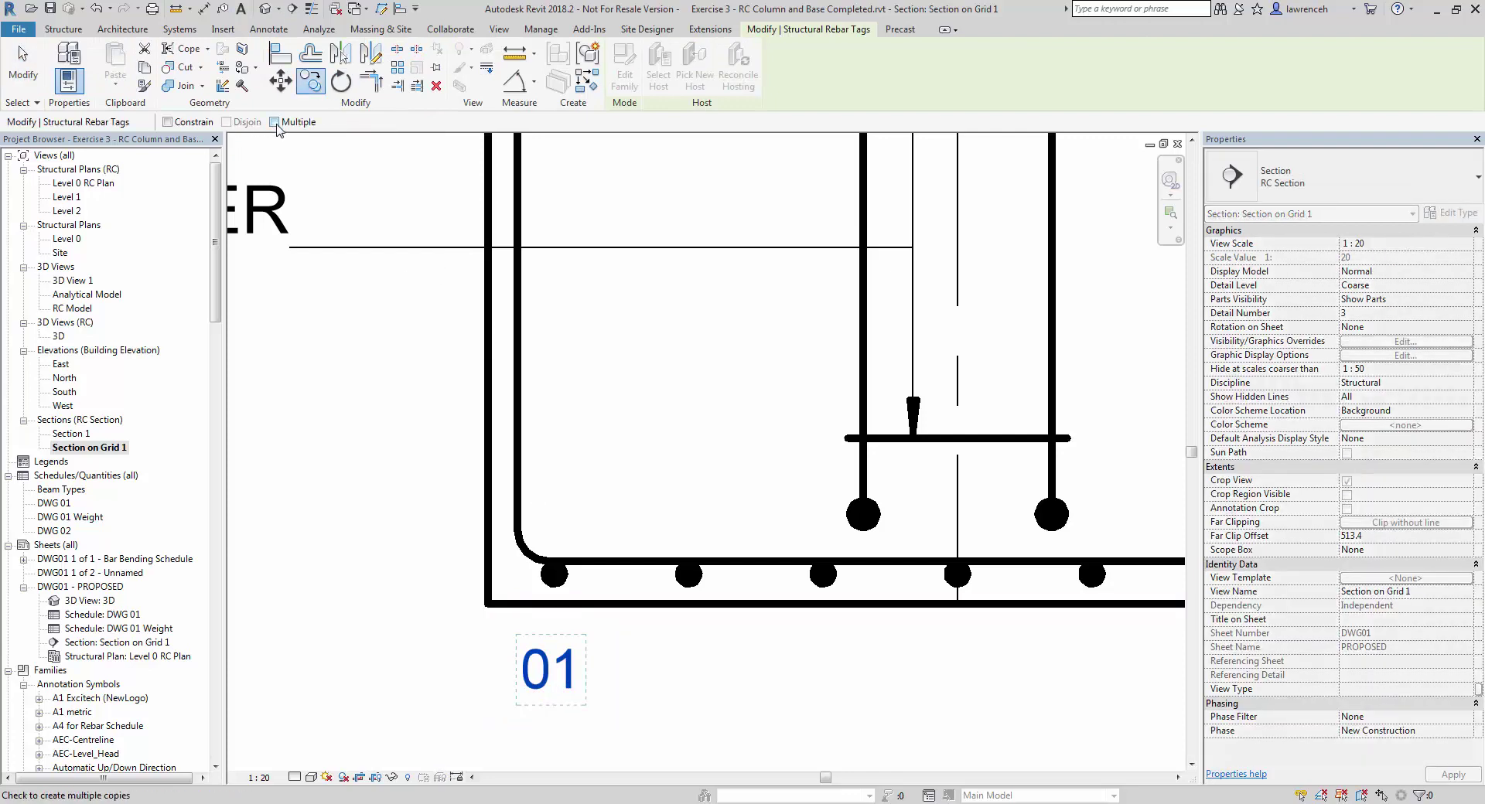
pyautogui.click(554, 574)
pyautogui.click(689, 574)
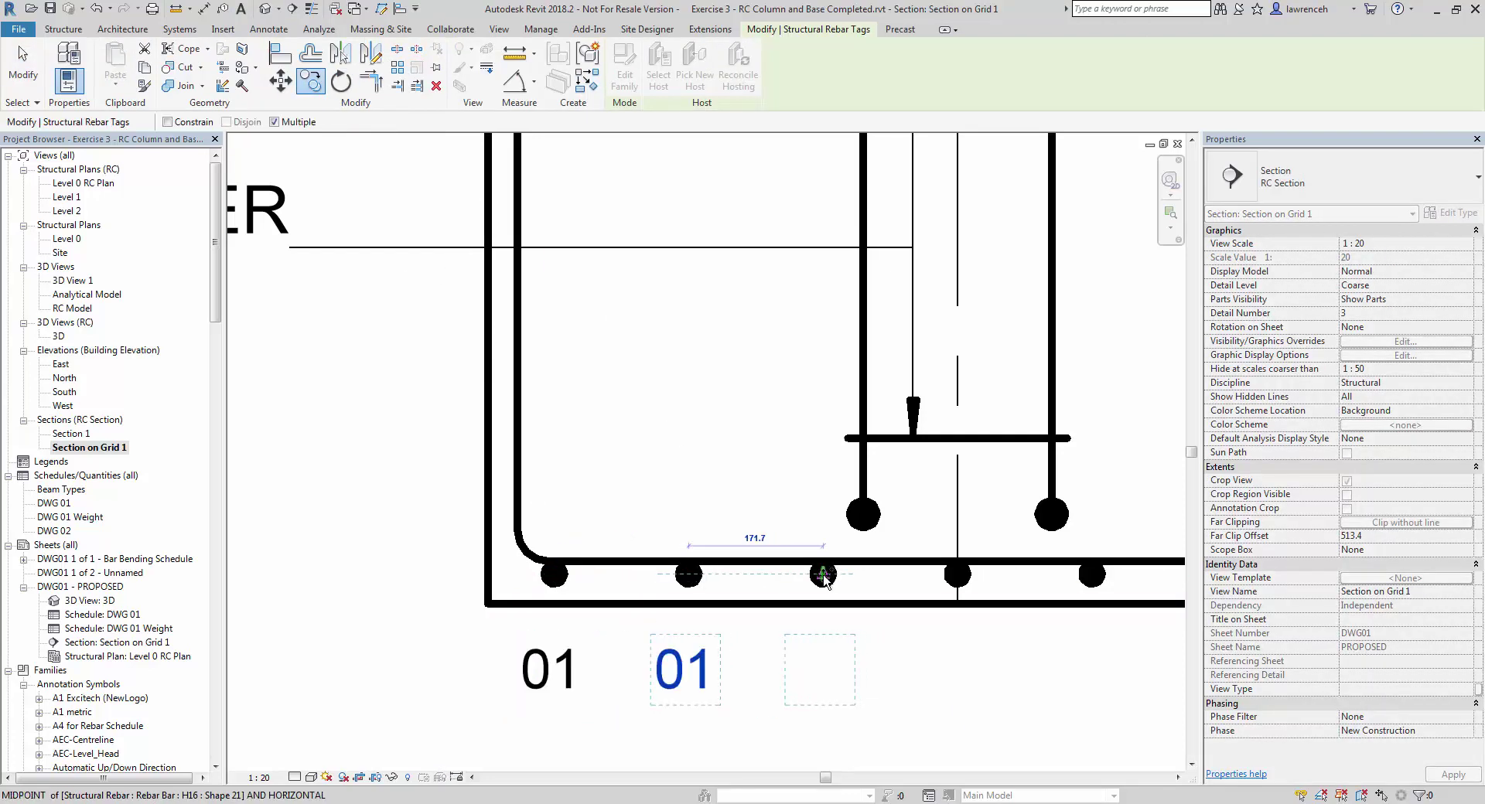
pyautogui.click(823, 574)
pyautogui.click(957, 574)
pyautogui.scroll(-3, 975, 580)
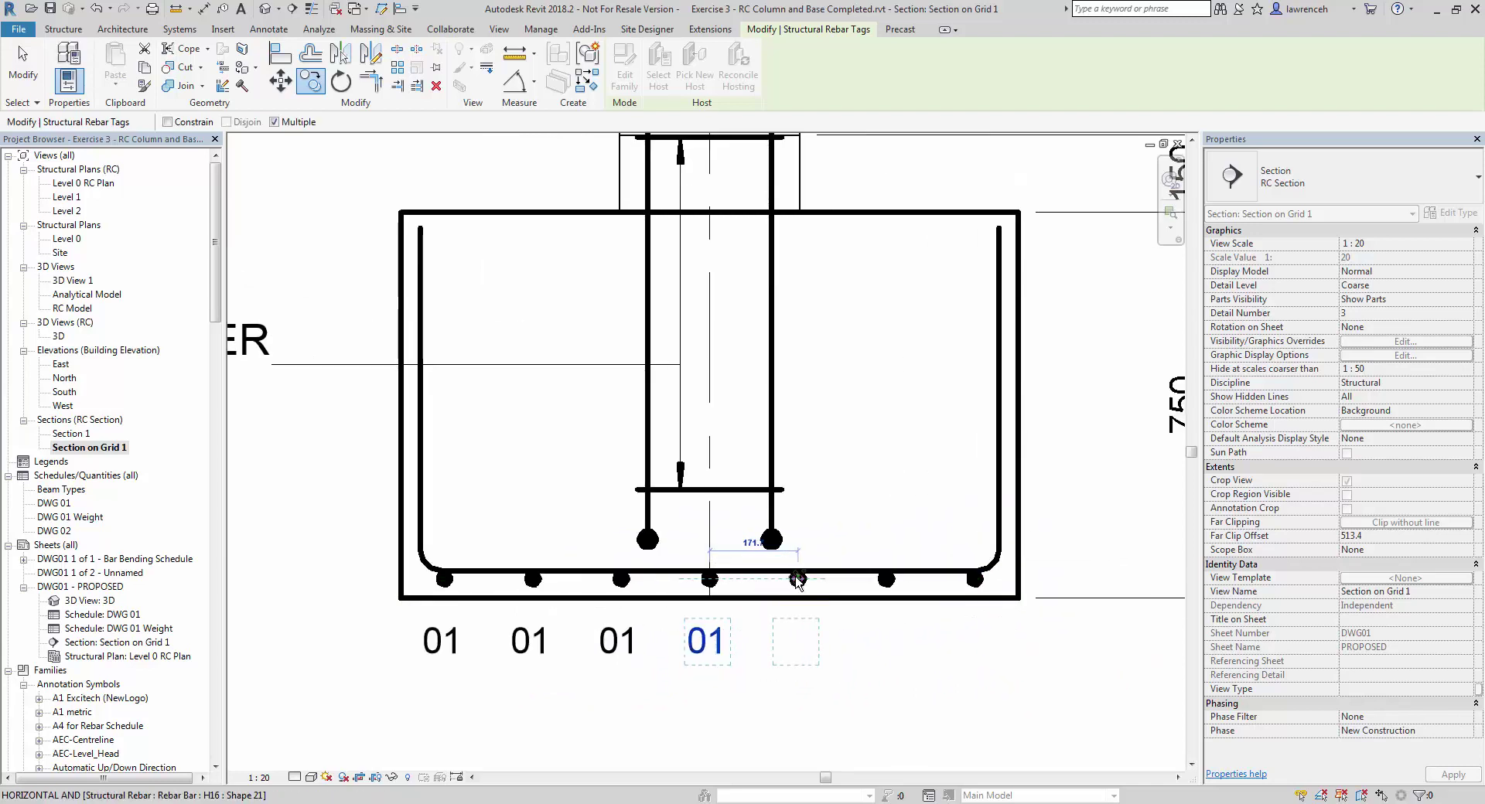
pyautogui.click(798, 574)
pyautogui.click(886, 576)
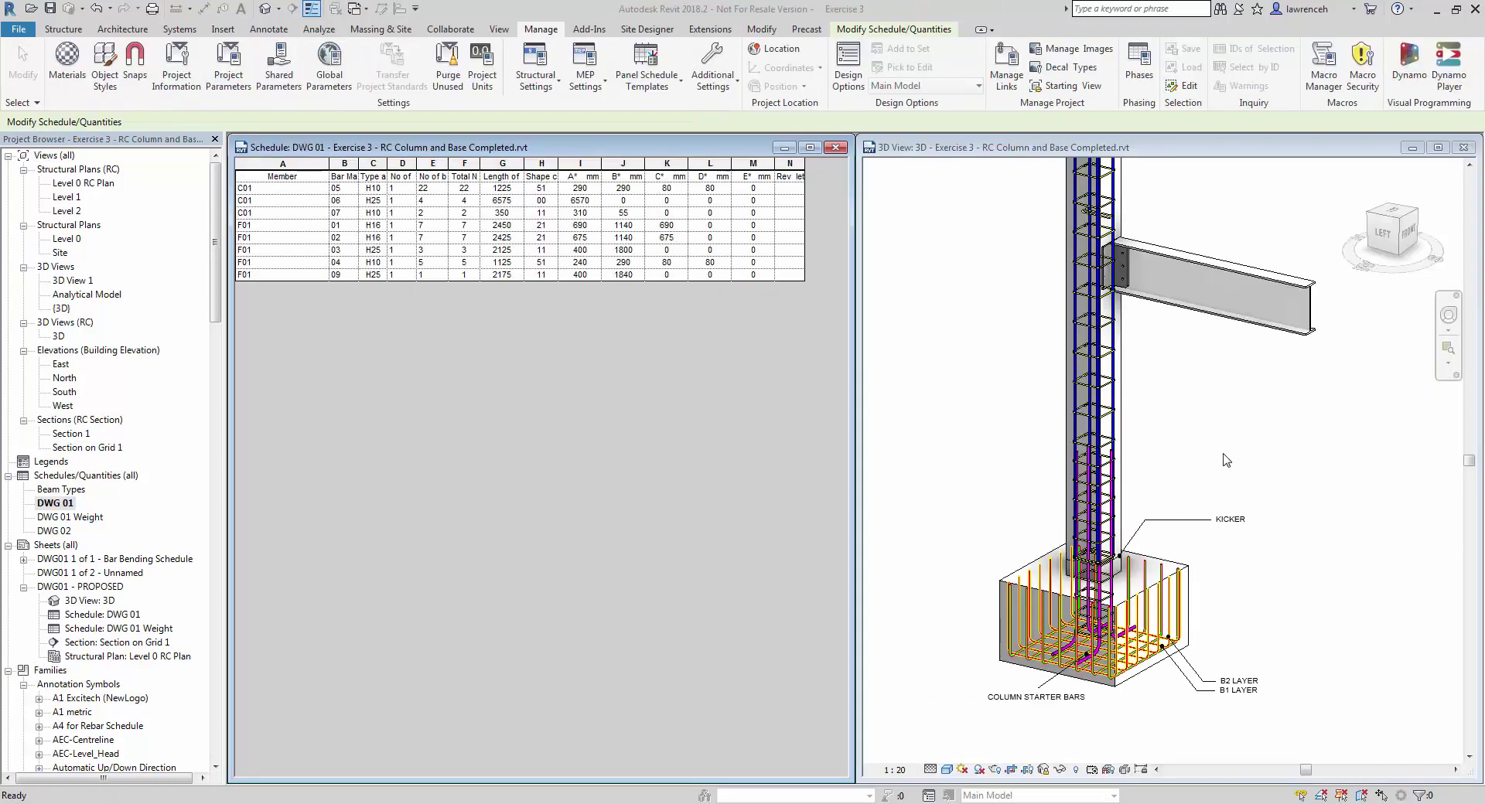
# Step: Make the 3D view active, launch Dynamo Player and open the inputs of the Rebar Schedule to Excel script
pyautogui.click(1226, 460)
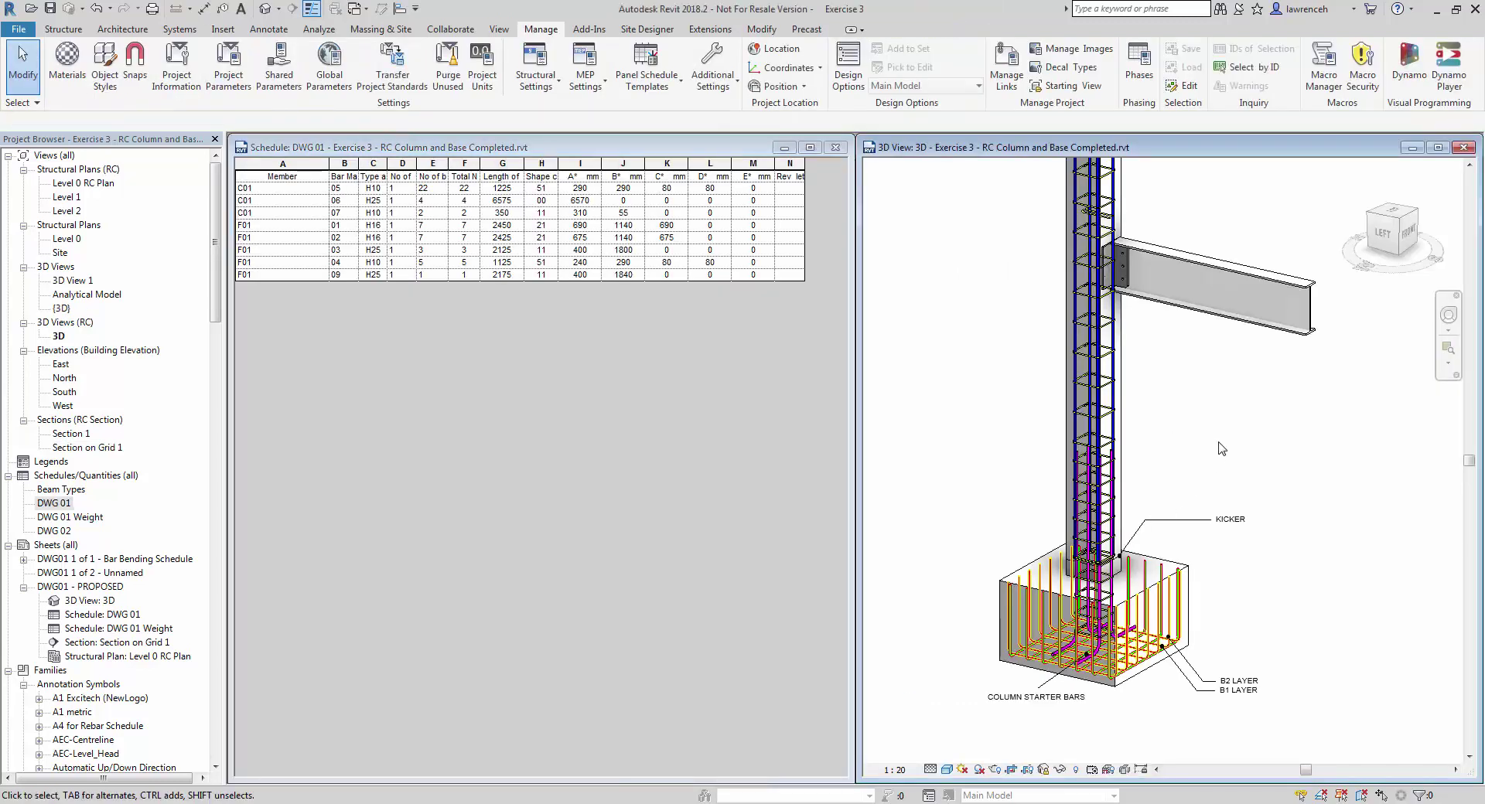
pyautogui.moveTo(1253, 472); pyautogui.dragTo(1266, 454, button='middle')
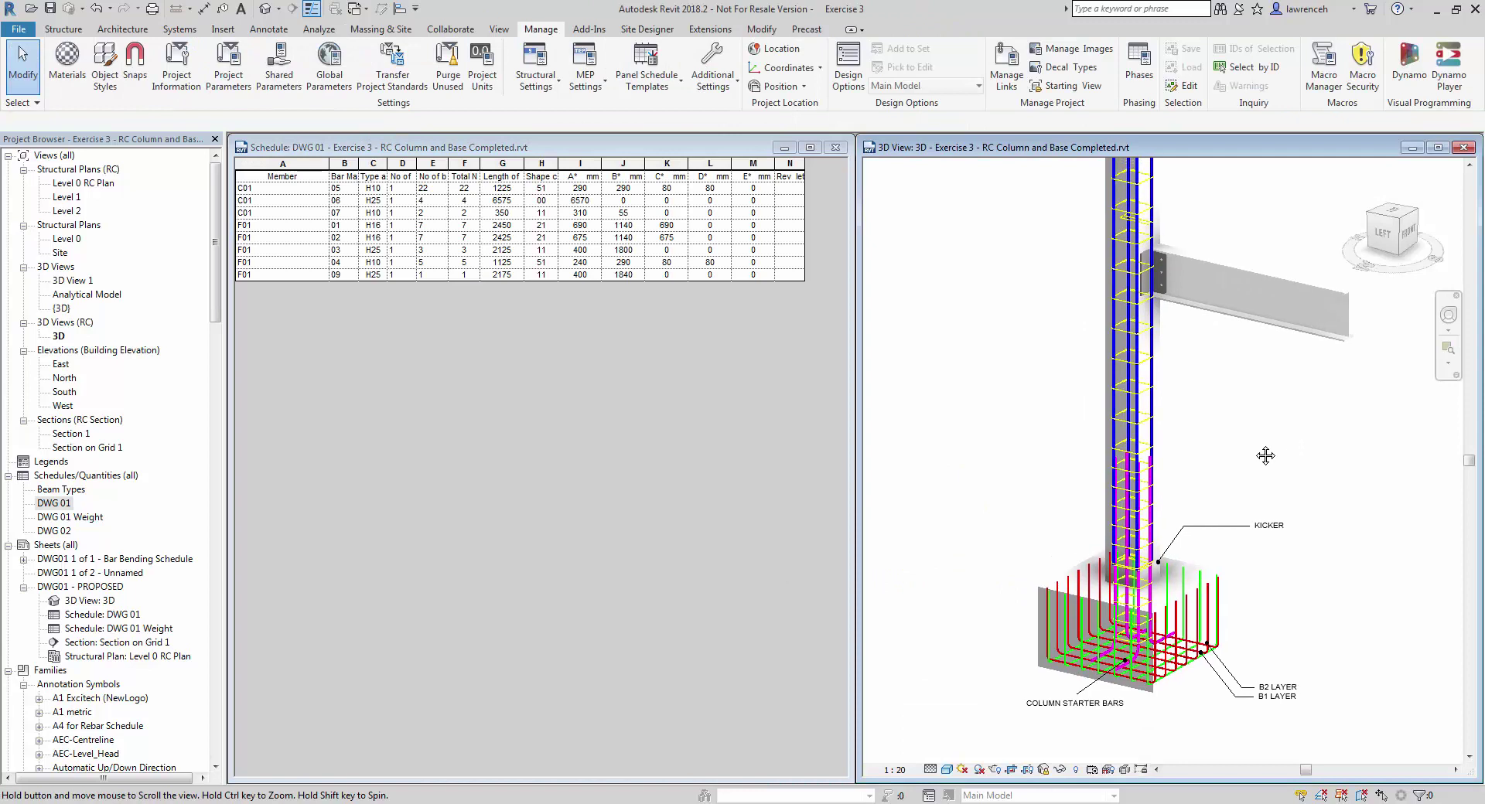
pyautogui.click(1463, 68)
pyautogui.moveTo(470, 357); pyautogui.dragTo(491, 338)
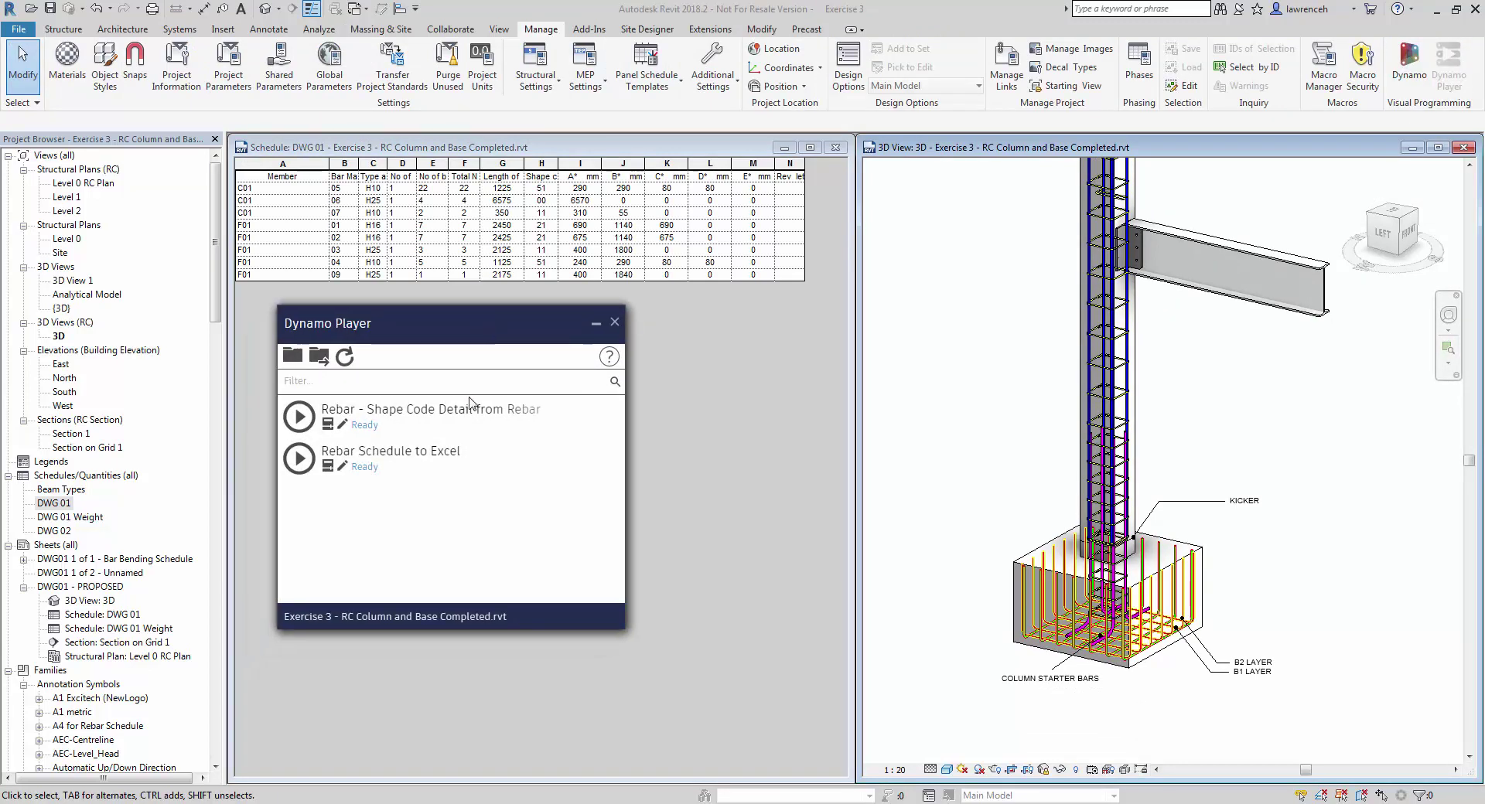
pyautogui.click(329, 478)
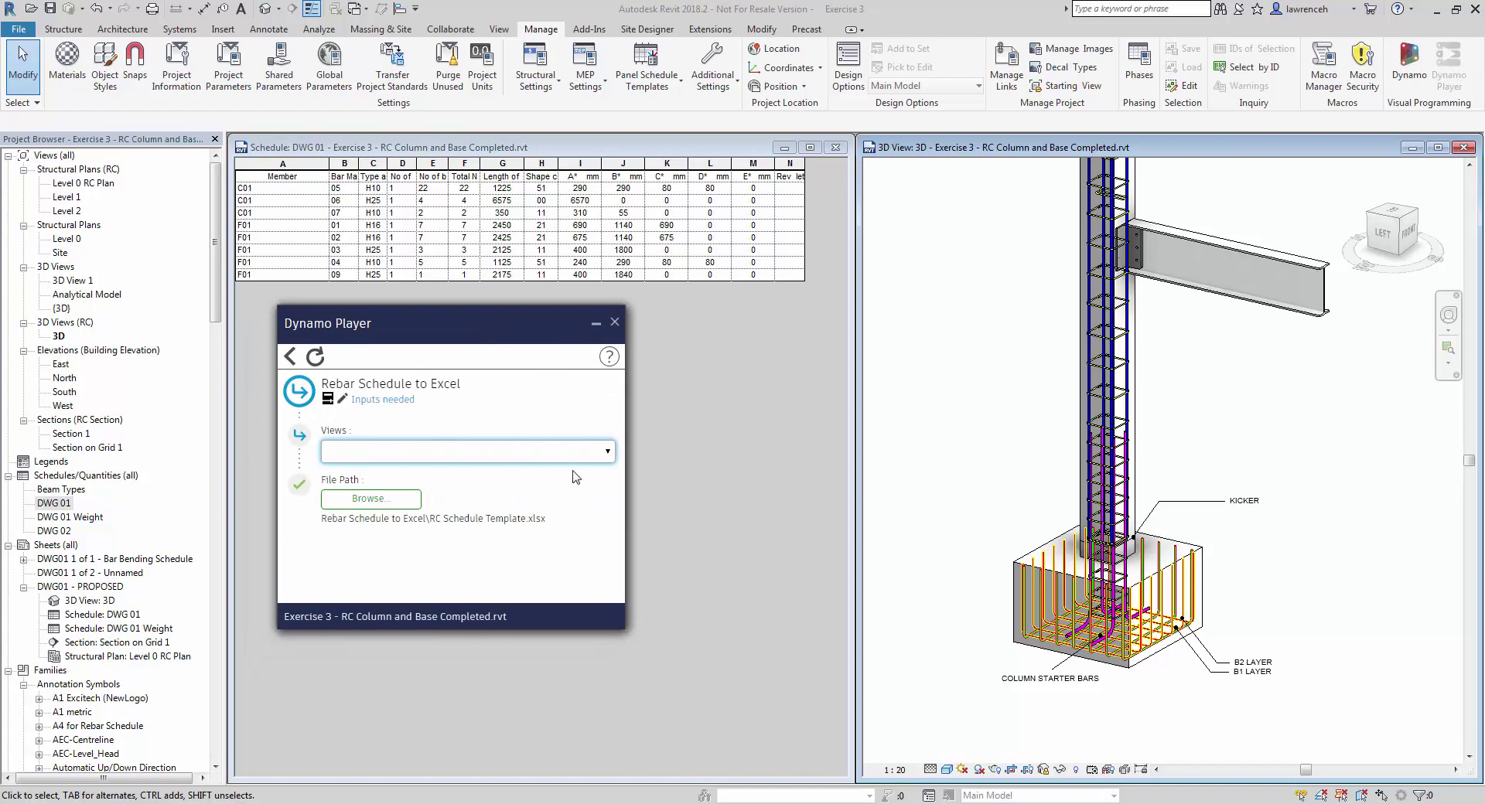
# Step: Choose the DWG 01 schedule as the script's Views input
pyautogui.click(606, 455)
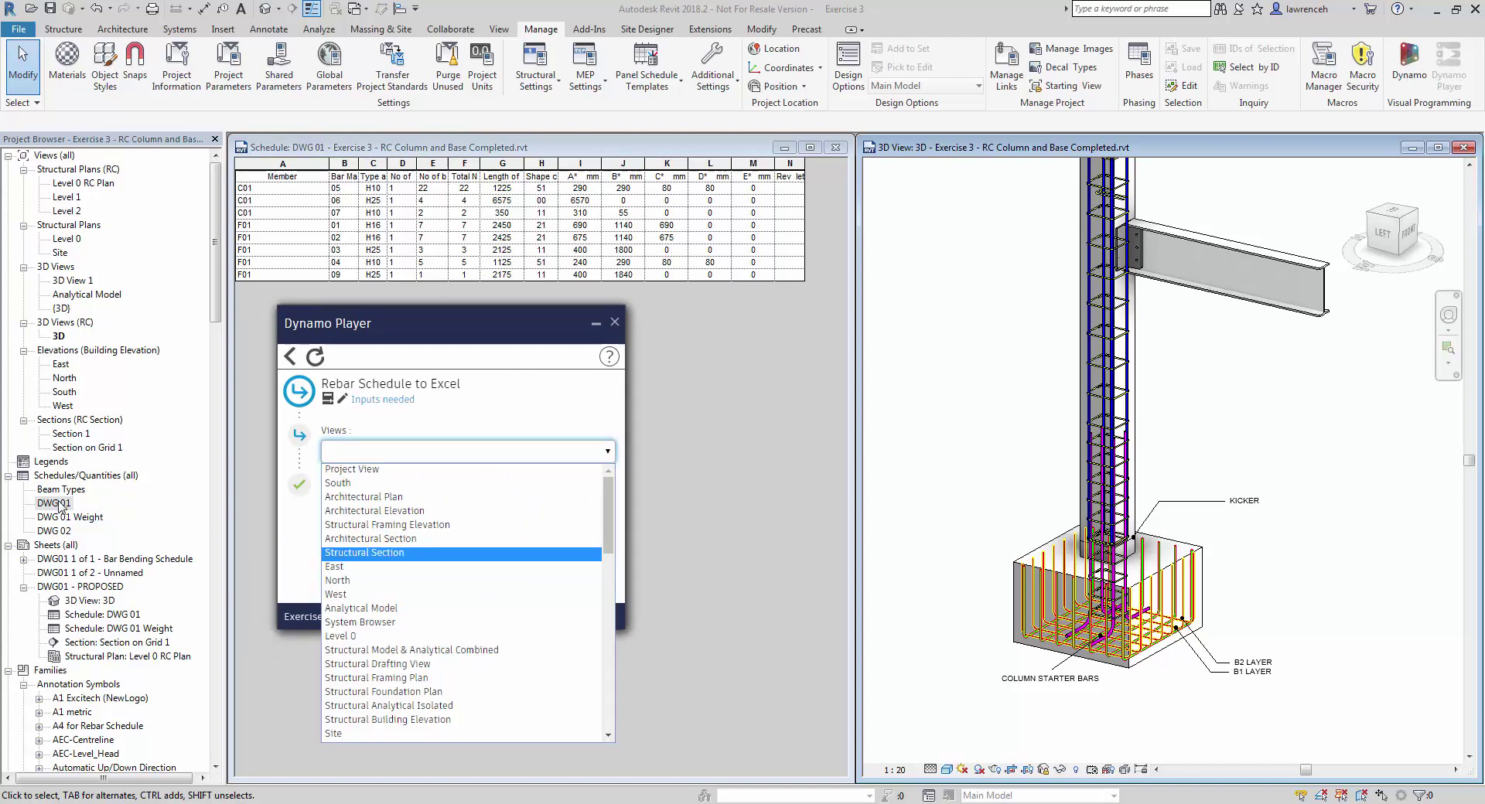
pyautogui.moveTo(607, 539); pyautogui.dragTo(607, 557)
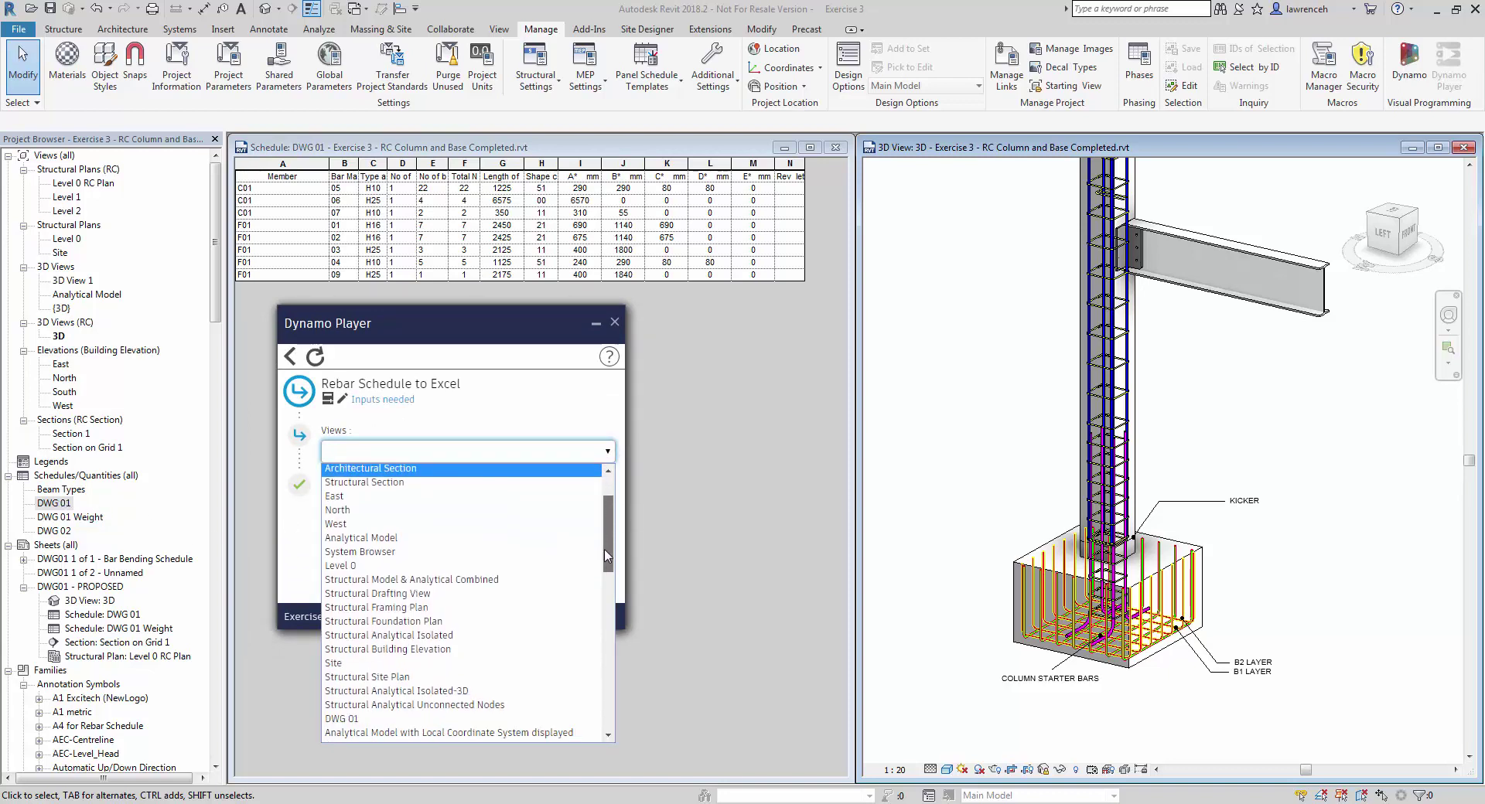
pyautogui.scroll(-5, 607, 555)
pyautogui.click(387, 595)
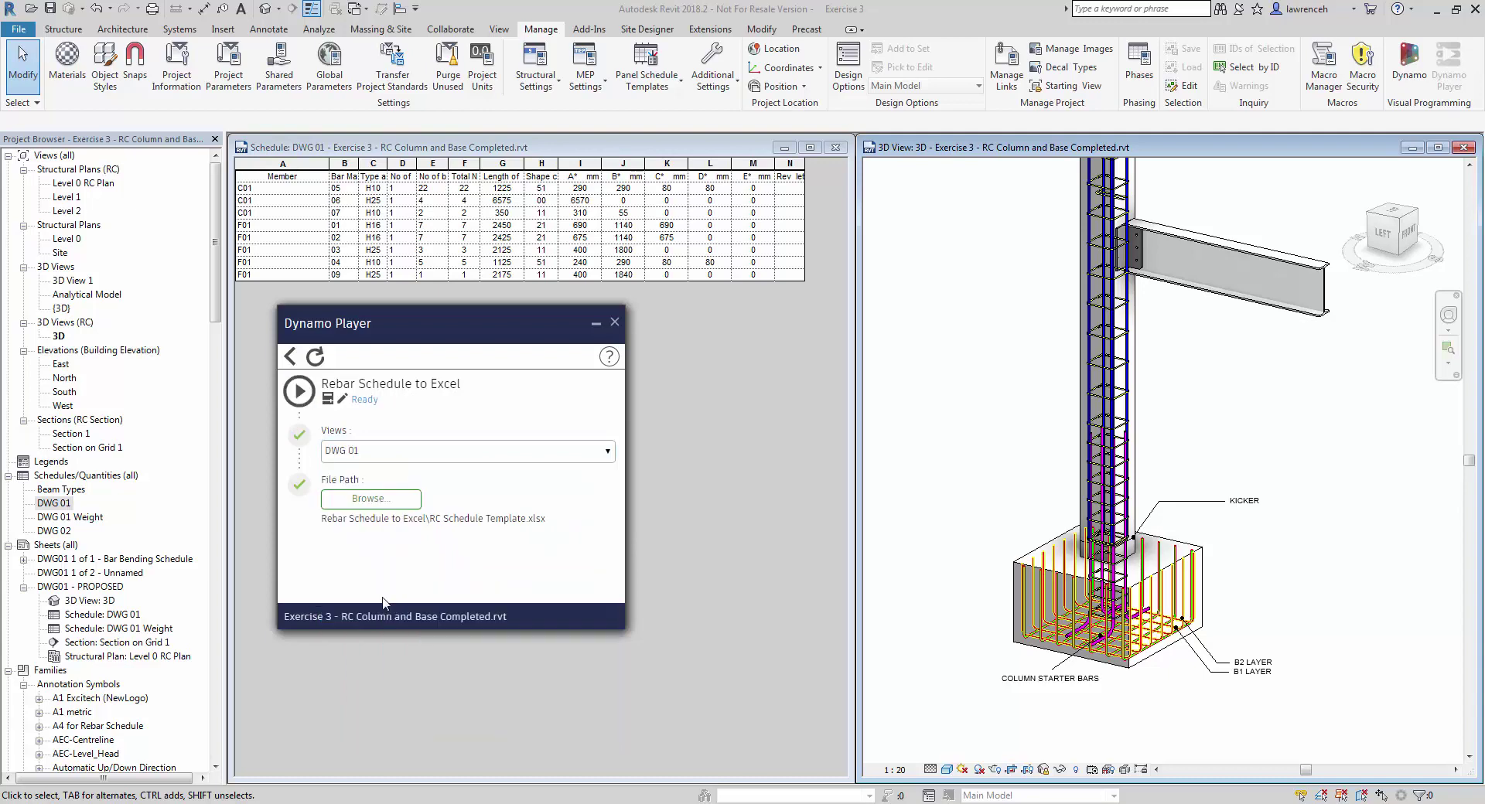
# Step: Set the script's file path to RC Schedule Template.xlsx in the Exercise Files folder and run the export
pyautogui.click(370, 499)
pyautogui.scroll(-5, 634, 604)
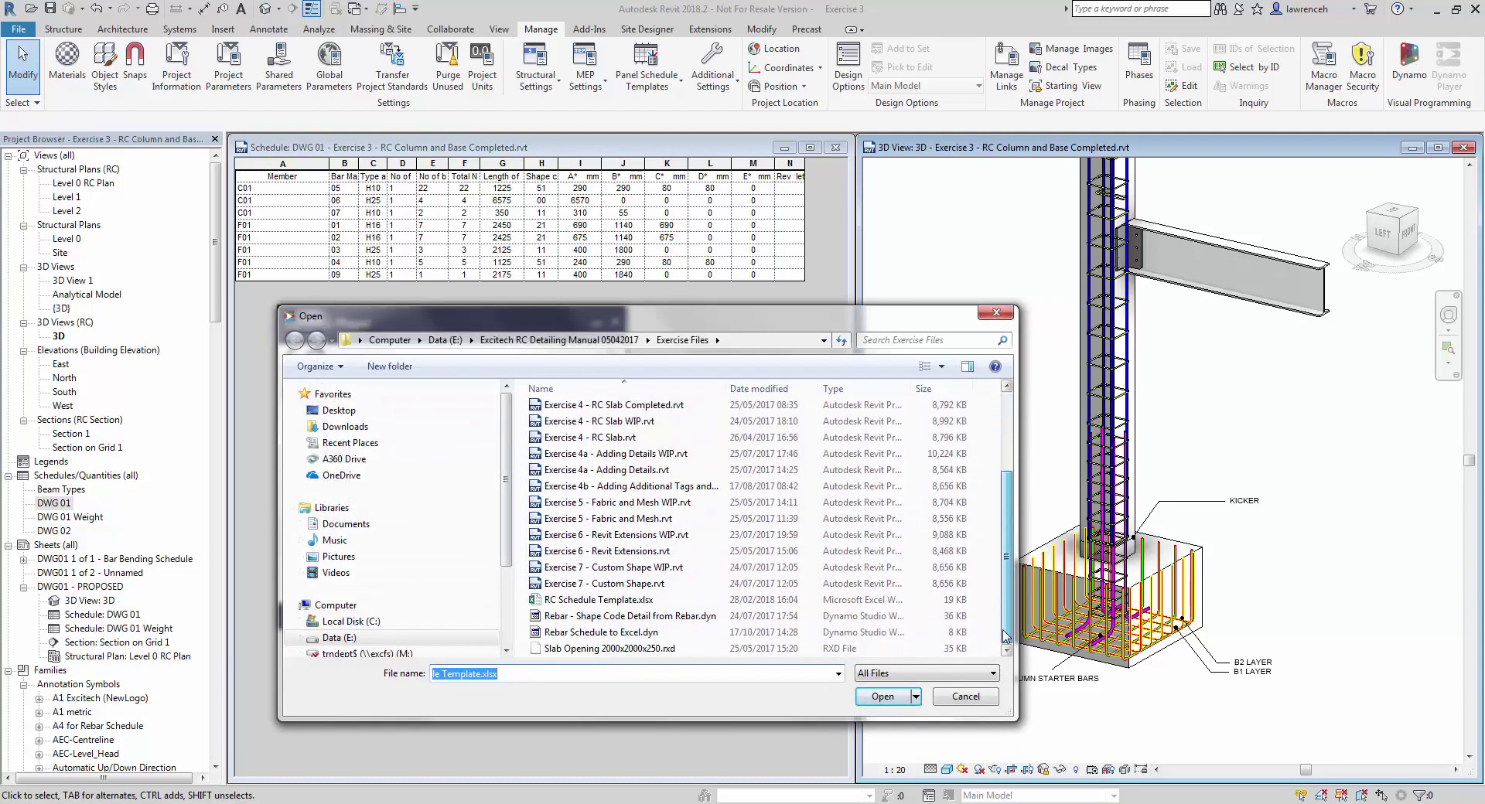
pyautogui.click(618, 599)
pyautogui.click(882, 696)
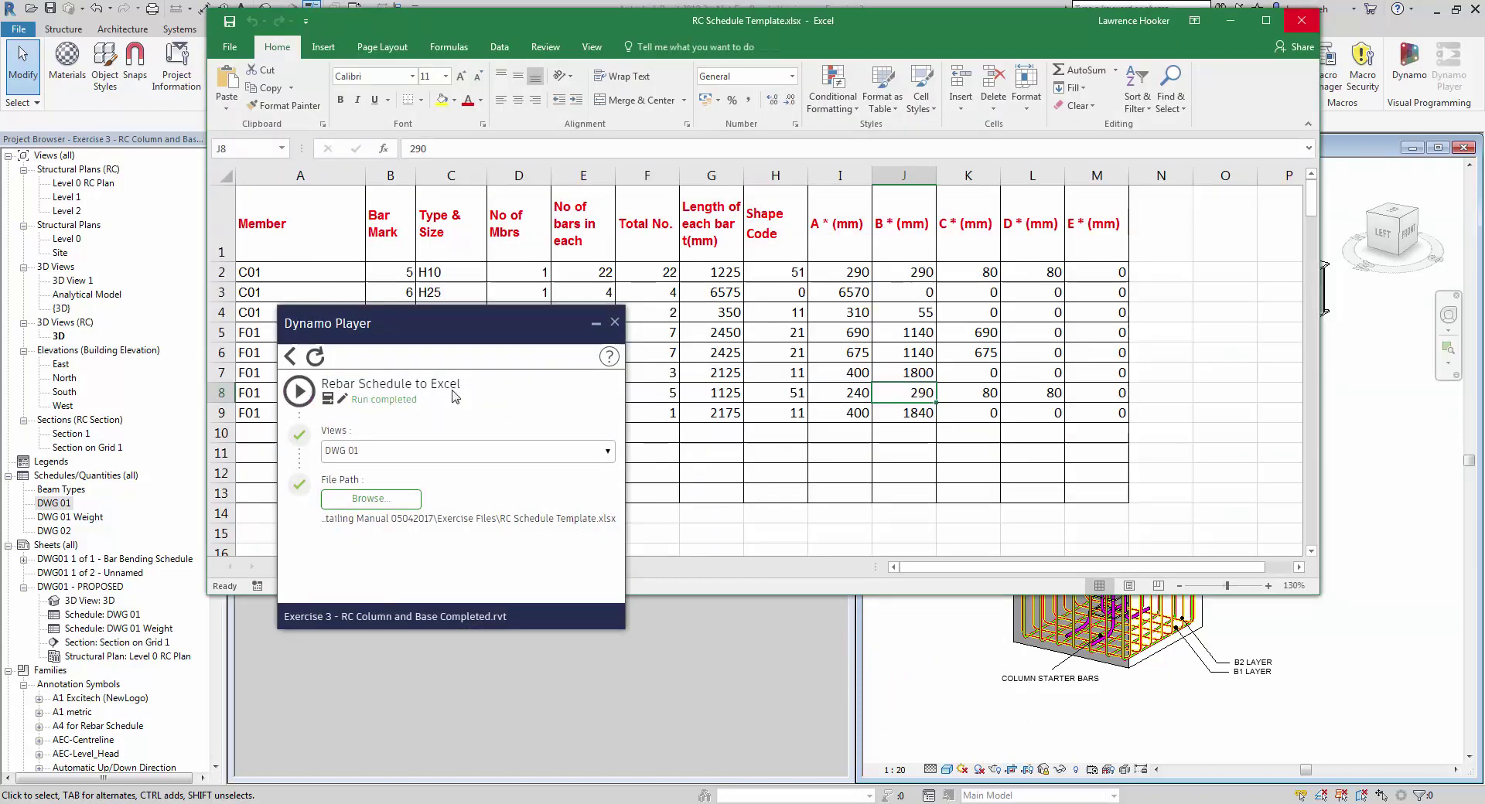
# Step: Move the Dynamo Player and Excel windows apart to compare the exported bar schedule with the DWG 01 schedule
pyautogui.moveTo(501, 336); pyautogui.dragTo(538, 638)
pyautogui.moveTo(615, 23); pyautogui.dragTo(1173, 37)
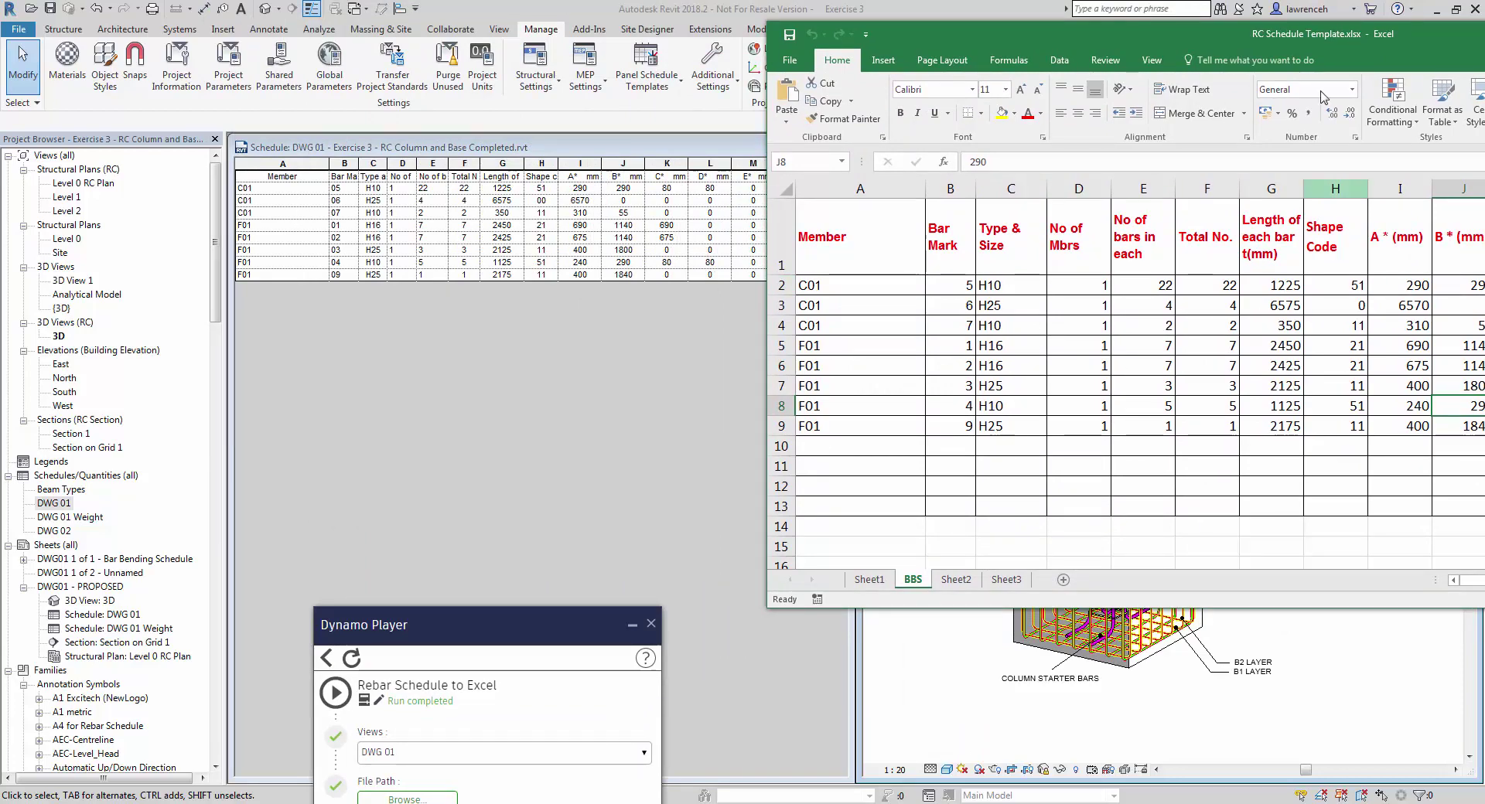
pyautogui.moveTo(1307, 39); pyautogui.dragTo(450, 150)
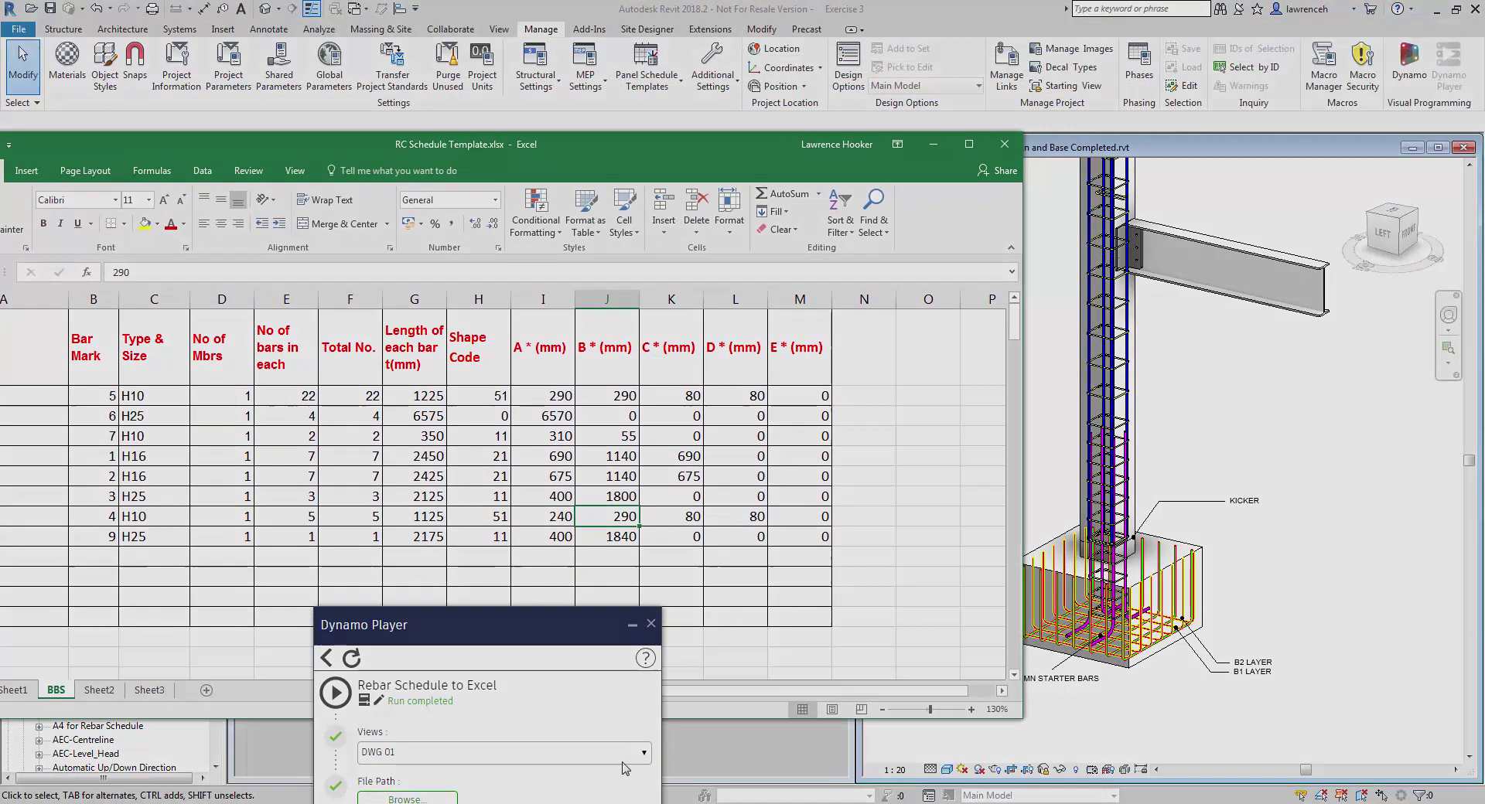